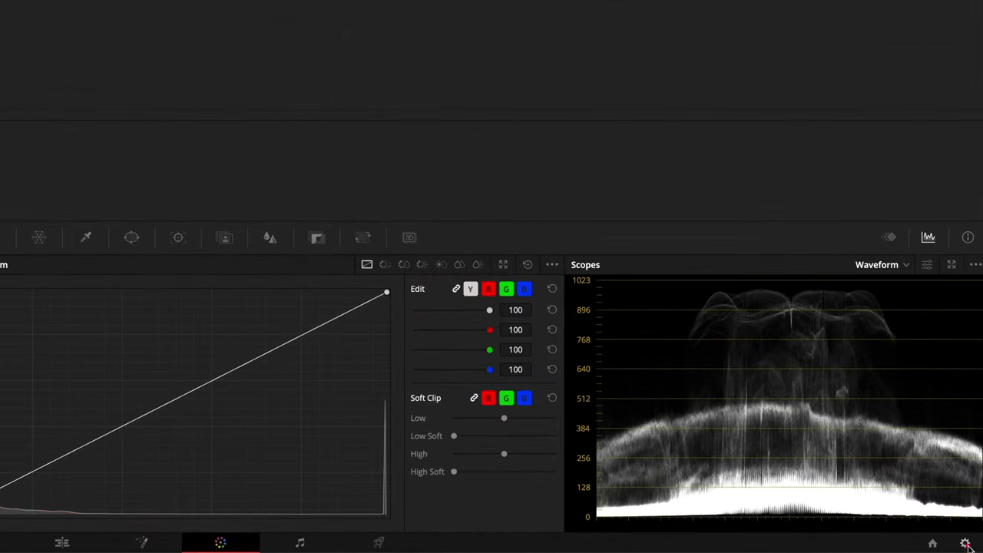
# Open Project Settings and review the Color Management page
pyautogui.click(965, 543)
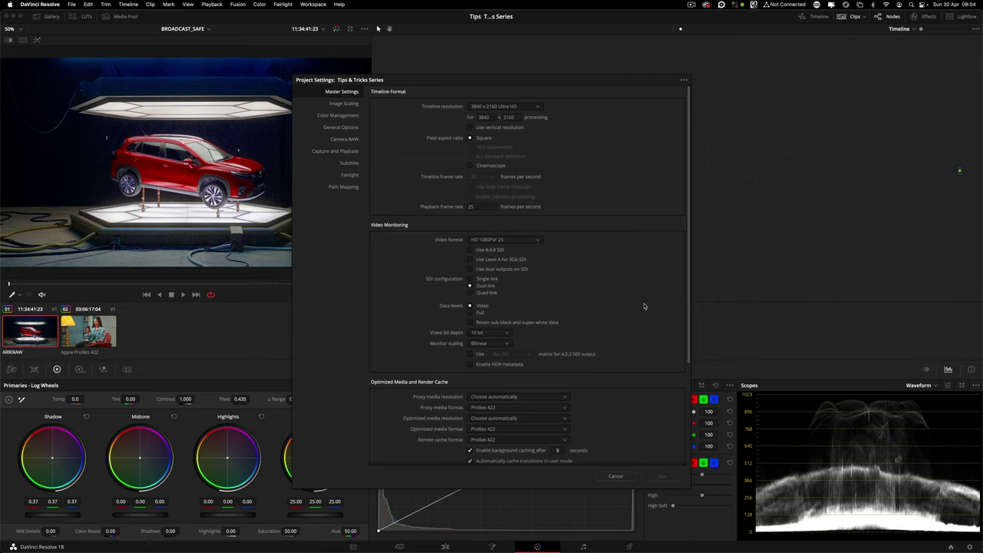
pyautogui.scroll(-2, 645, 306)
pyautogui.scroll(-10, 644, 305)
pyautogui.scroll(10, 644, 306)
pyautogui.click(352, 117)
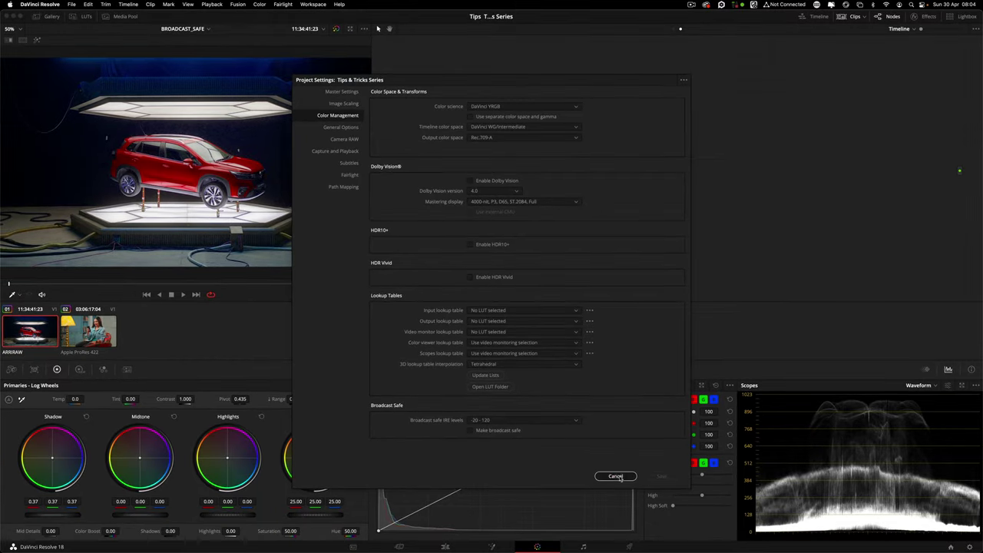
# Close the settings unchanged and enable Display Broadcast Safe Exceptions to show out-of-range areas in yellow
pyautogui.click(776, 551)
pyautogui.click(197, 5)
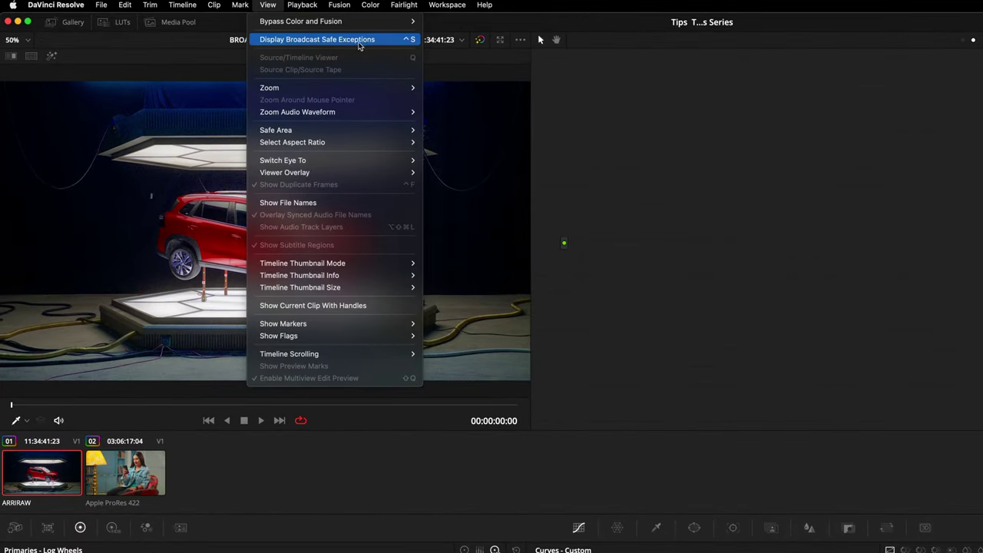
pyautogui.click(393, 40)
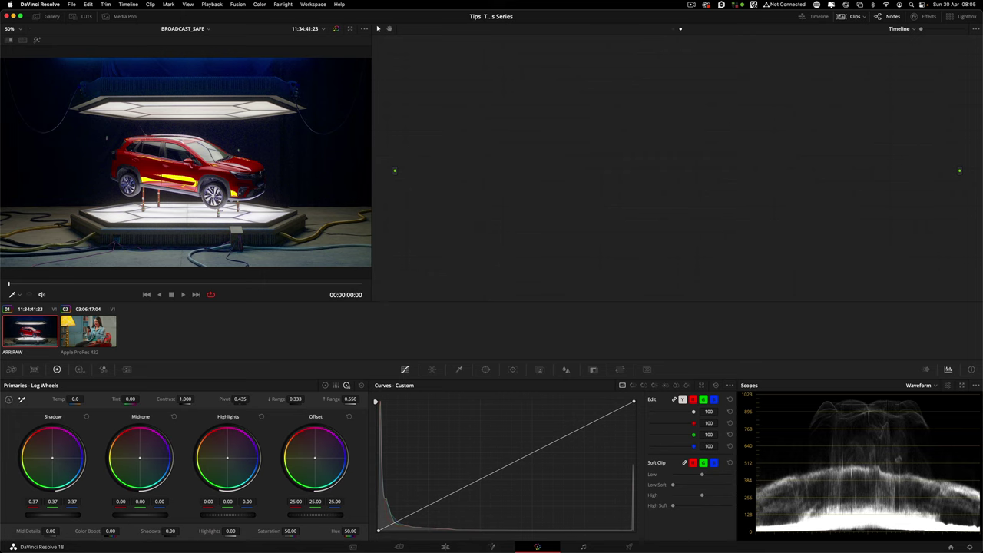
# Set the Broadcast safe IRE levels to 0 - 100 and save the project settings
pyautogui.click(970, 546)
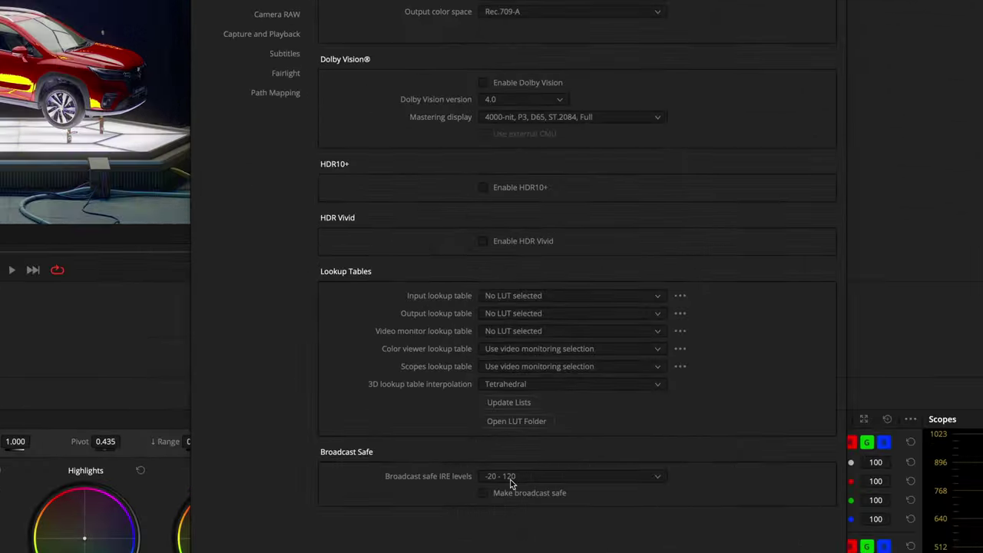
pyautogui.click(484, 422)
pyautogui.click(501, 446)
pyautogui.click(537, 525)
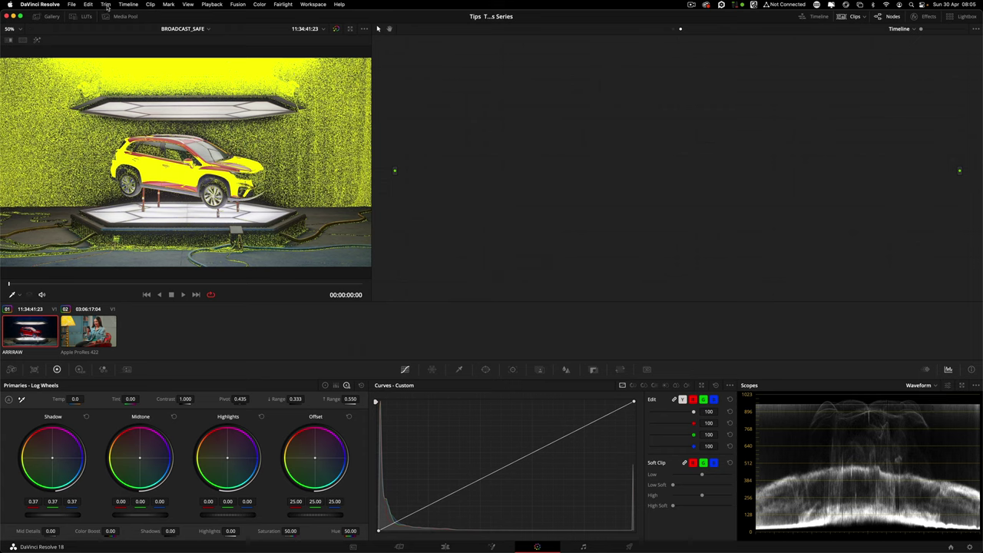
# Turn off Display Broadcast Safe Exceptions so the car shows normal colors
pyautogui.click(128, 5)
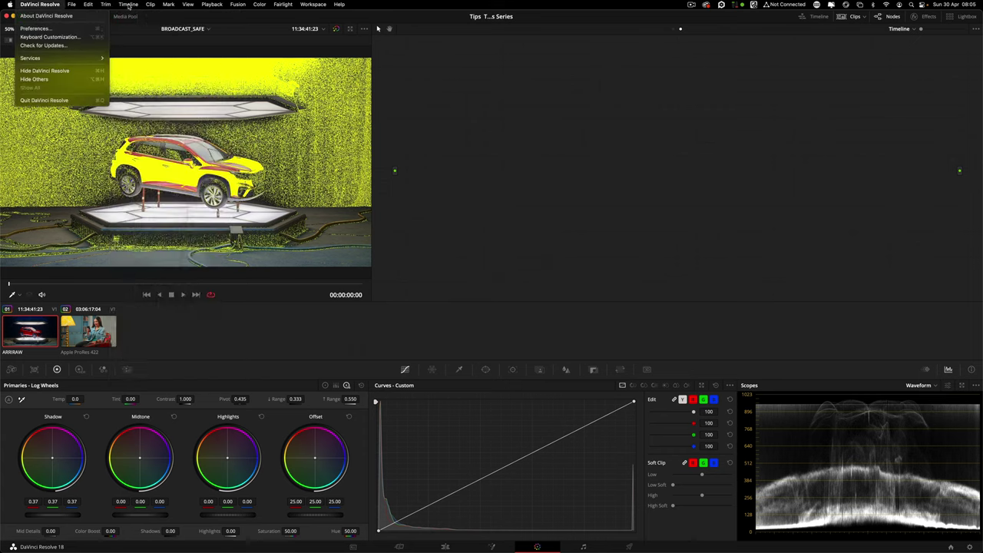
pyautogui.click(260, 5)
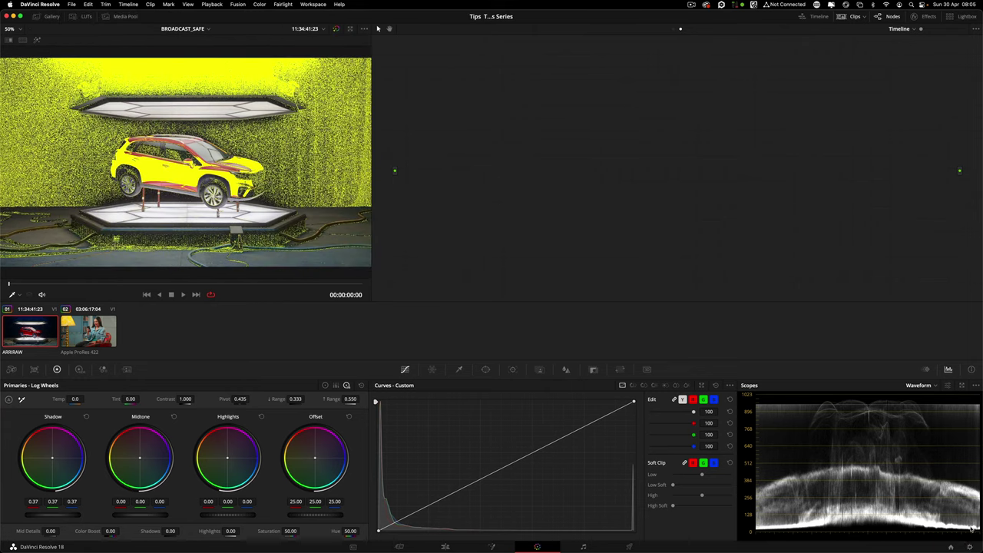
pyautogui.click(207, 5)
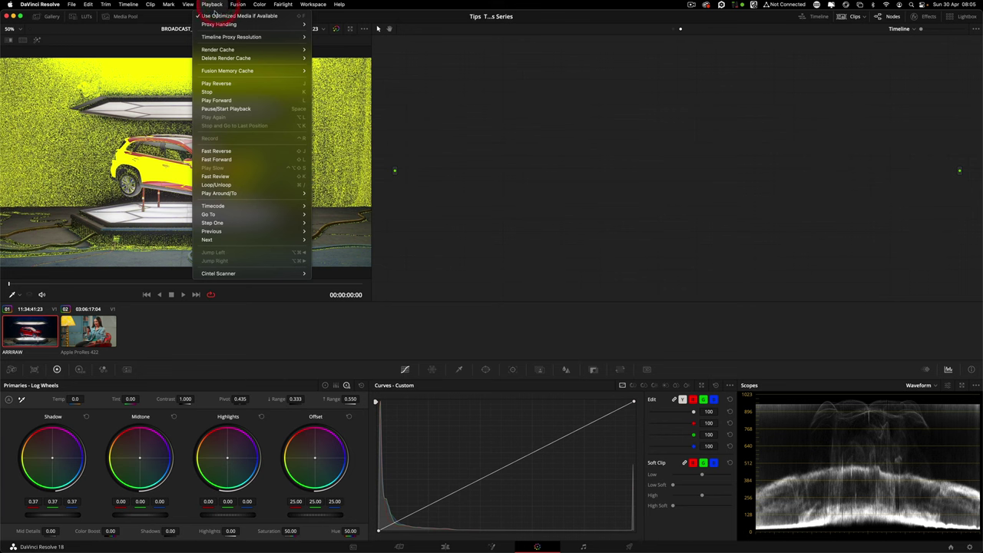
pyautogui.moveTo(128, 5)
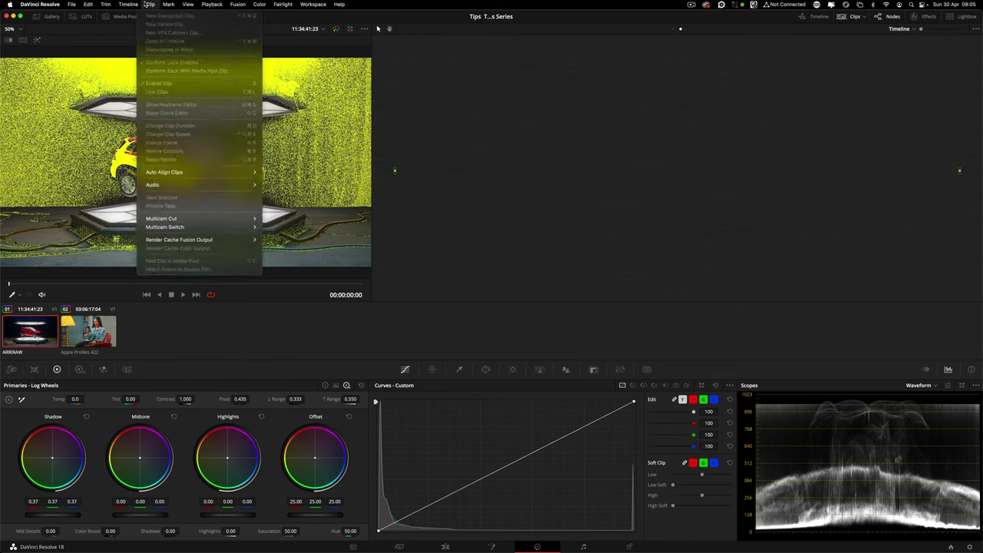
pyautogui.moveTo(163, 8)
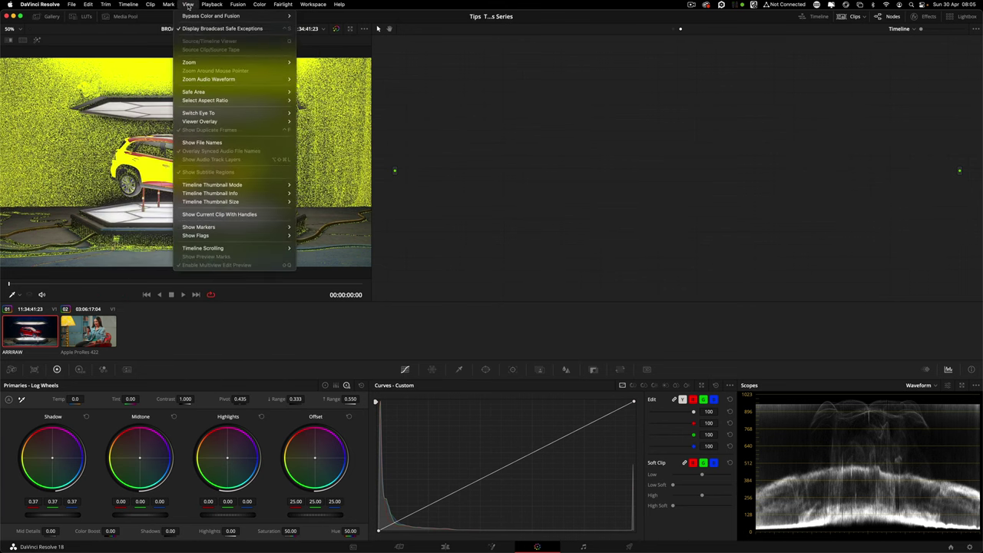
pyautogui.click(194, 20)
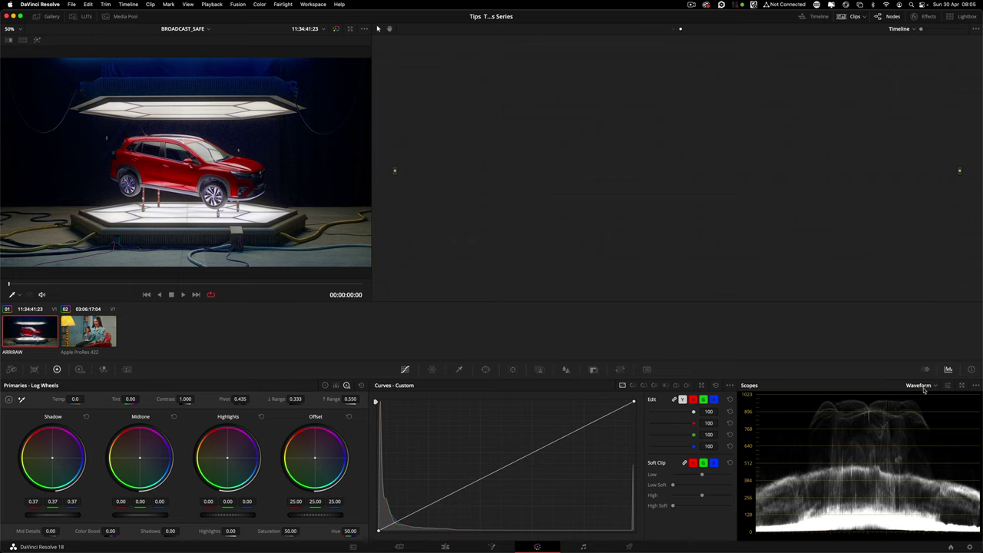
# Pop the Scopes panel out into an enlarged floating window
pyautogui.click(963, 386)
pyautogui.moveTo(853, 425); pyautogui.dragTo(911, 478)
pyautogui.moveTo(638, 16); pyautogui.dragTo(609, 53)
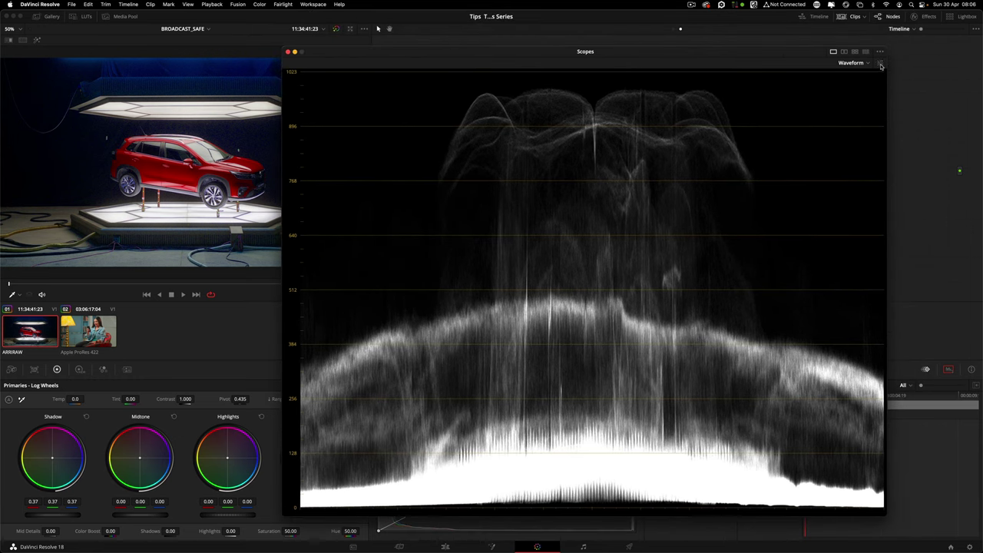
# Set the waveform to Y luma only with Colorize unchecked for a plain white trace
pyautogui.click(881, 66)
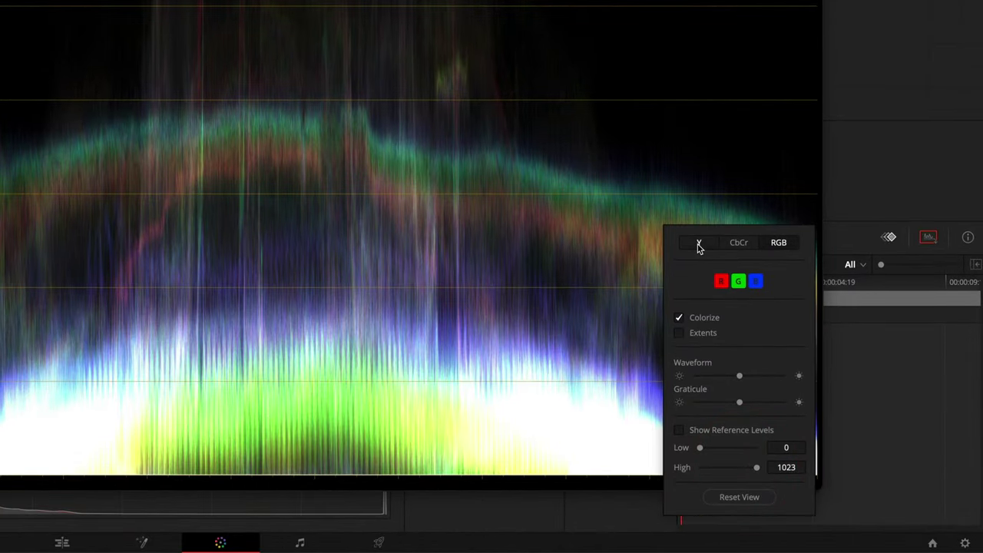
pyautogui.click(698, 244)
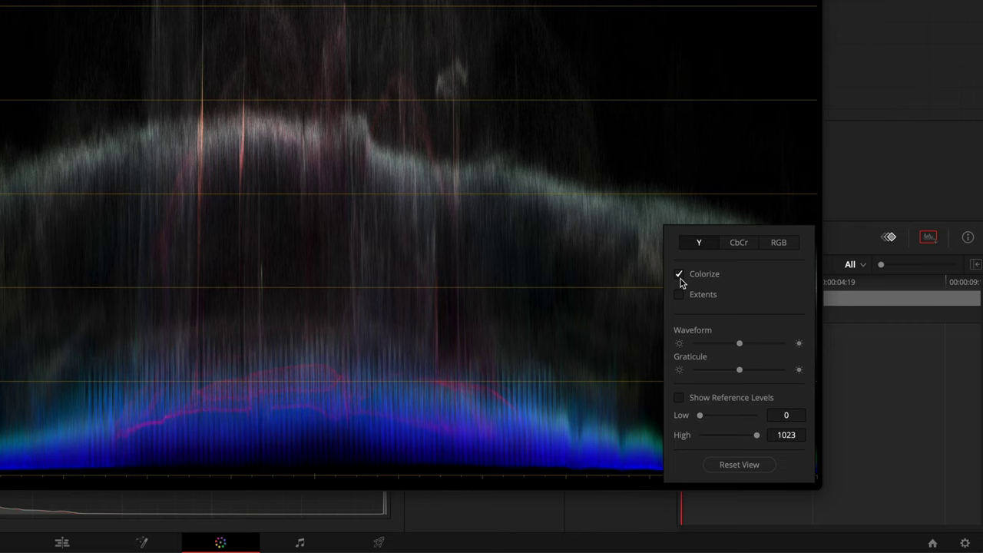
pyautogui.click(680, 275)
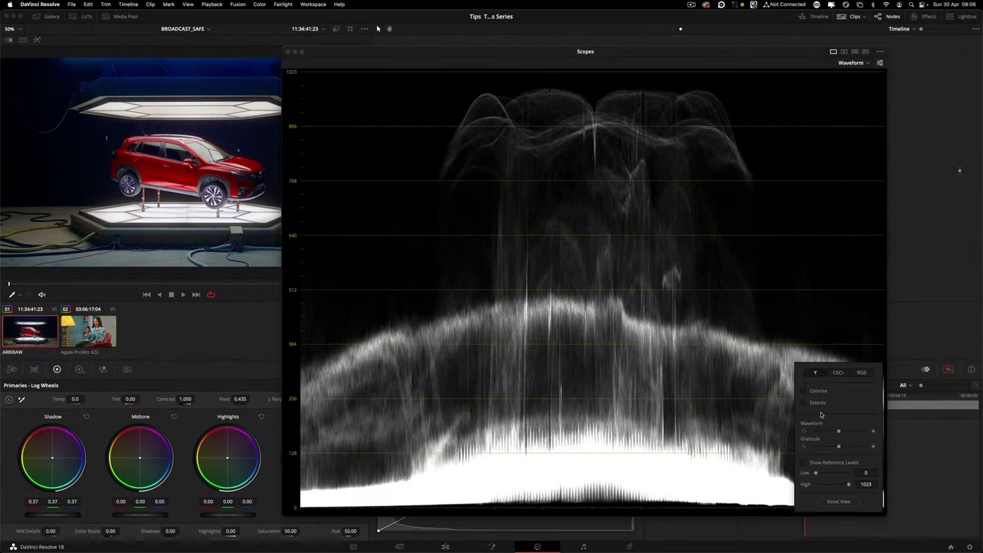
pyautogui.click(795, 197)
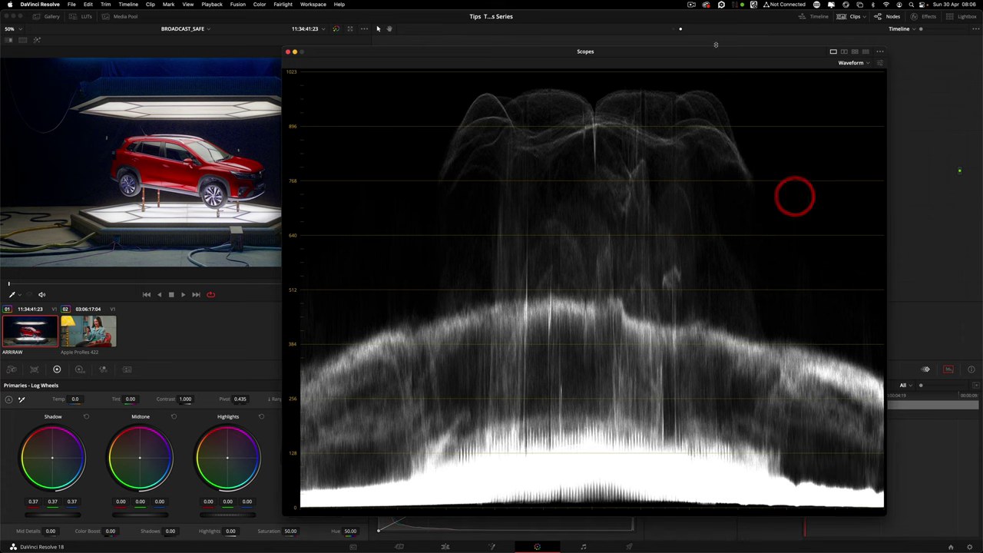
pyautogui.moveTo(724, 55); pyautogui.dragTo(792, 45)
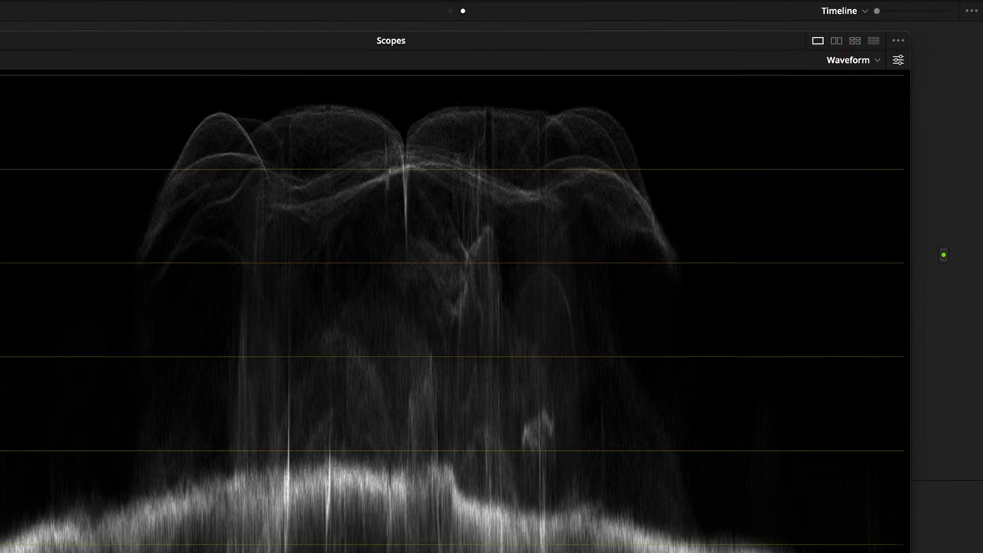
# Set the waveform reference levels to Low 64 and High 940
pyautogui.click(898, 97)
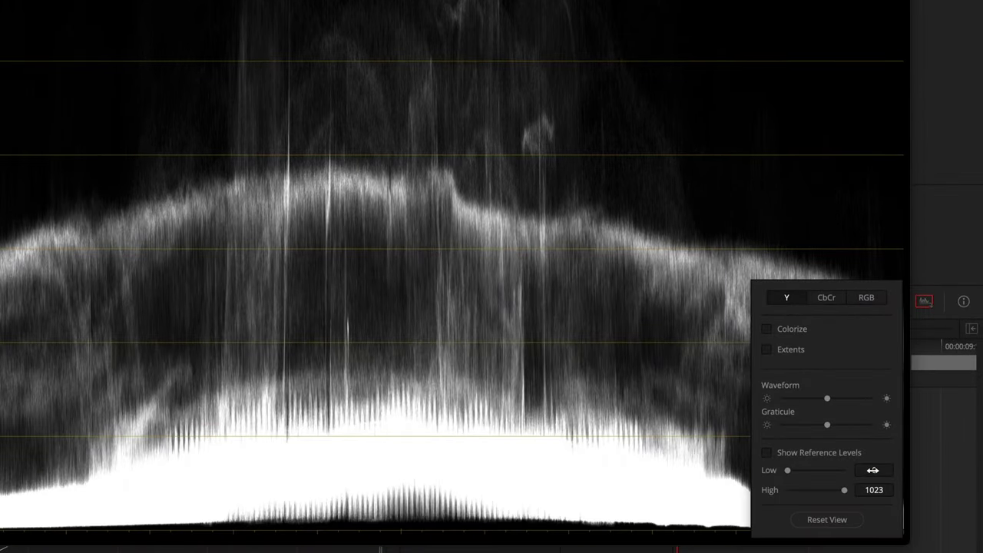
pyautogui.click(872, 470)
pyautogui.write('64')
pyautogui.click(885, 491)
pyautogui.doubleClick(875, 490)
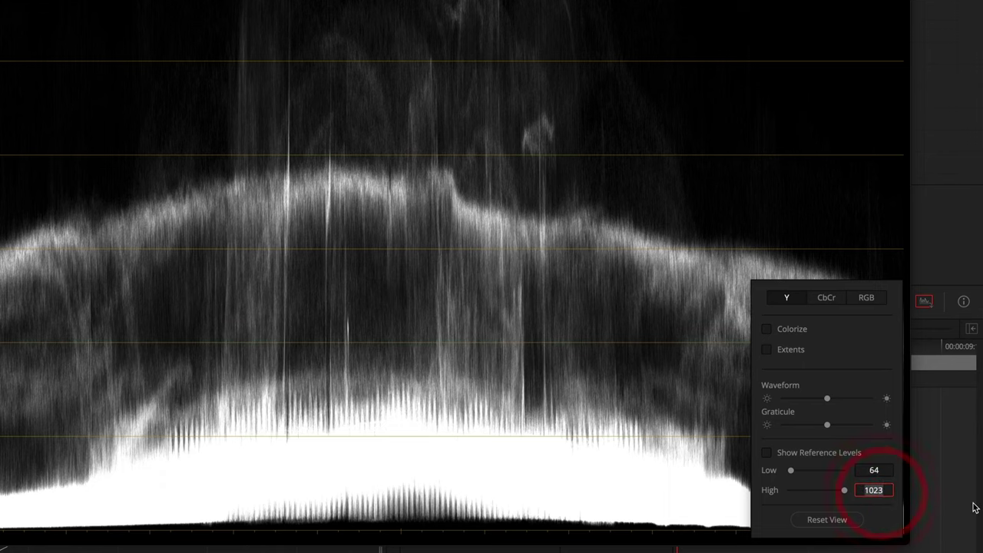
pyautogui.write('940')
pyautogui.press('Return')
# Turn on Show Reference Levels and re-confirm the Low level at 64
pyautogui.click(768, 454)
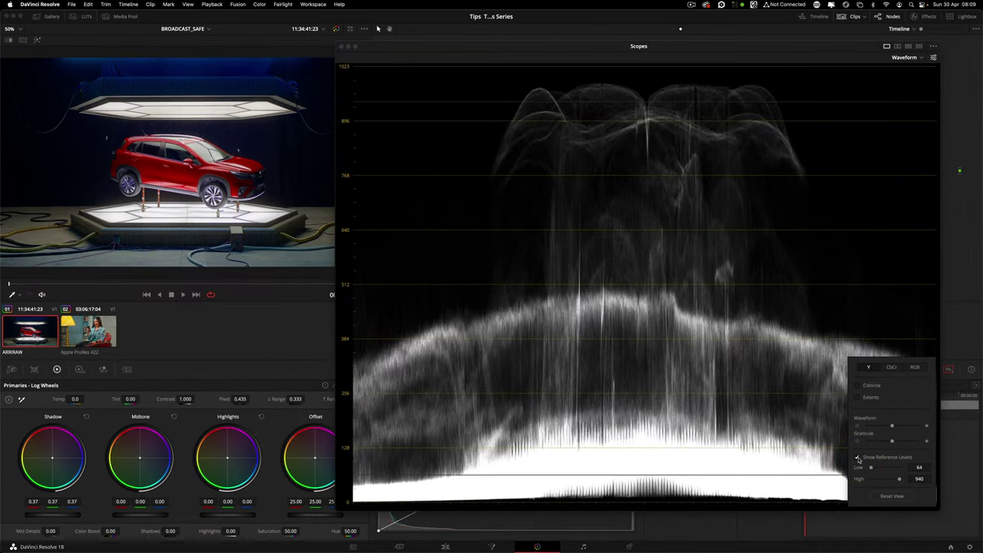
pyautogui.moveTo(872, 470)
pyautogui.mouseDown()
pyautogui.moveTo(891, 470)
pyautogui.moveTo(879, 469)
pyautogui.mouseUp()
pyautogui.doubleClick(922, 467)
pyautogui.write('64')
pyautogui.press('Return')
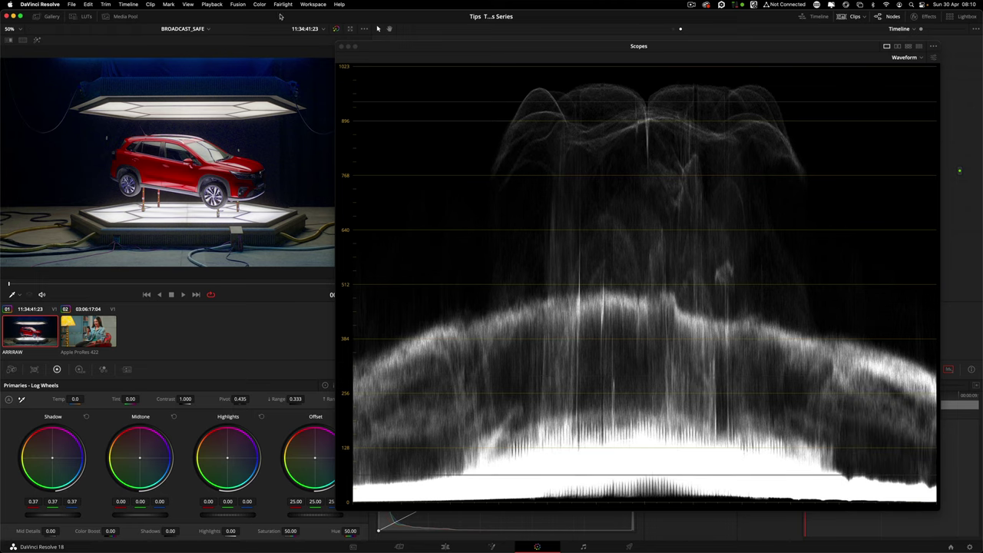
pyautogui.click(430, 47)
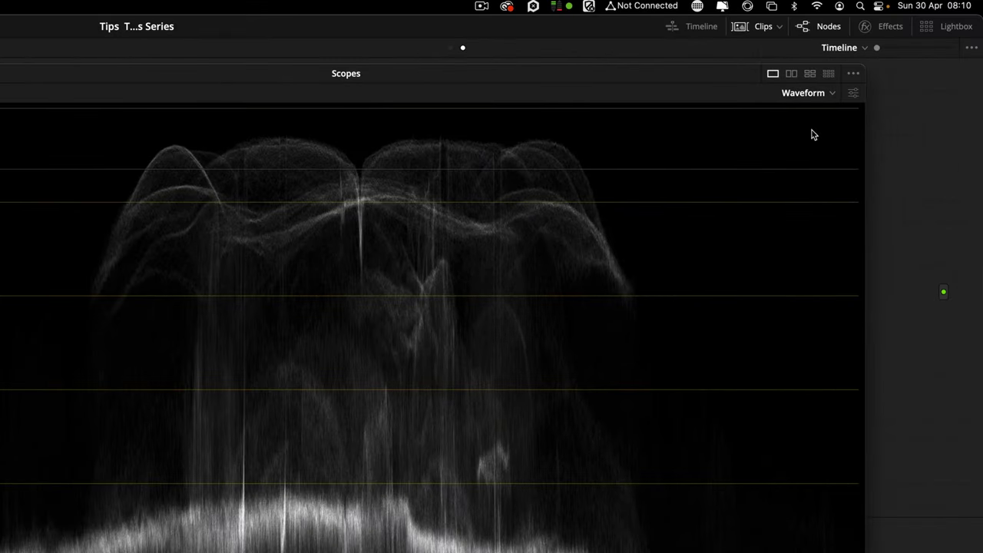
# Switch to the vectorscope with 2x zoom off, trying High then All range
pyautogui.click(833, 94)
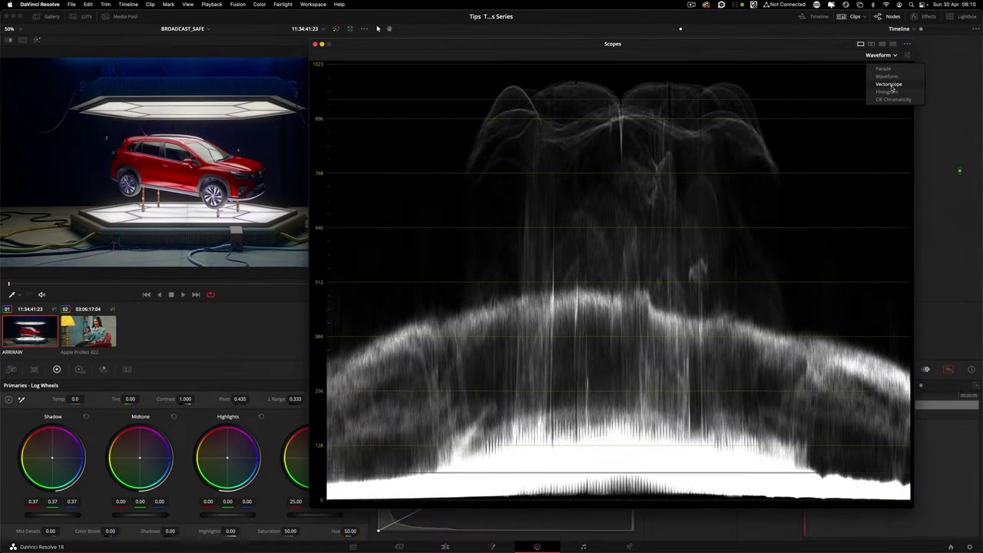
pyautogui.click(832, 148)
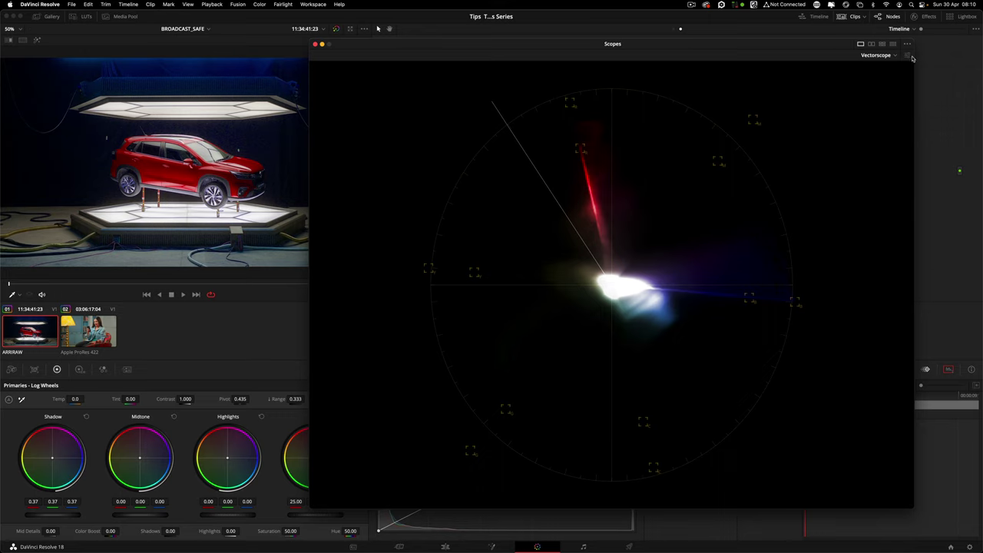
pyautogui.click(907, 56)
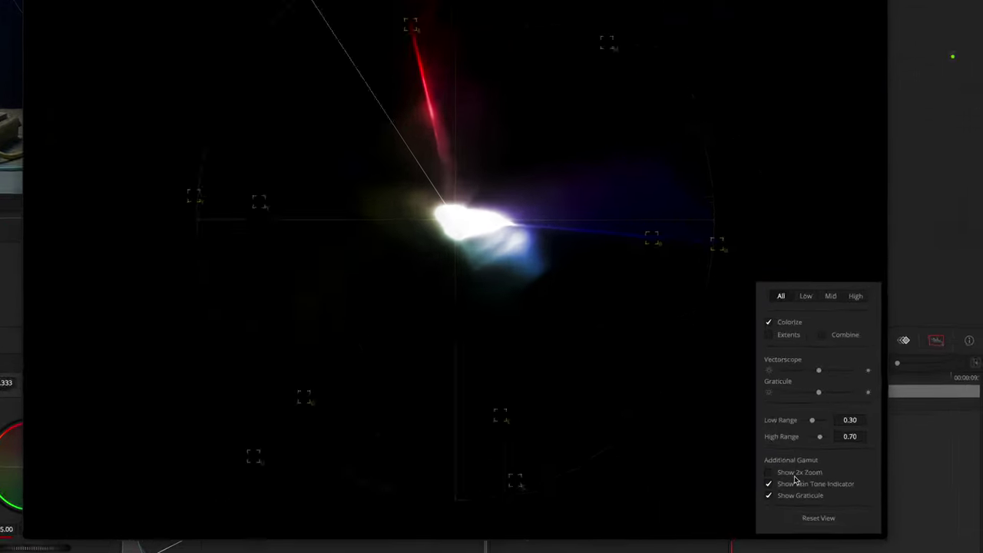
pyautogui.click(852, 464)
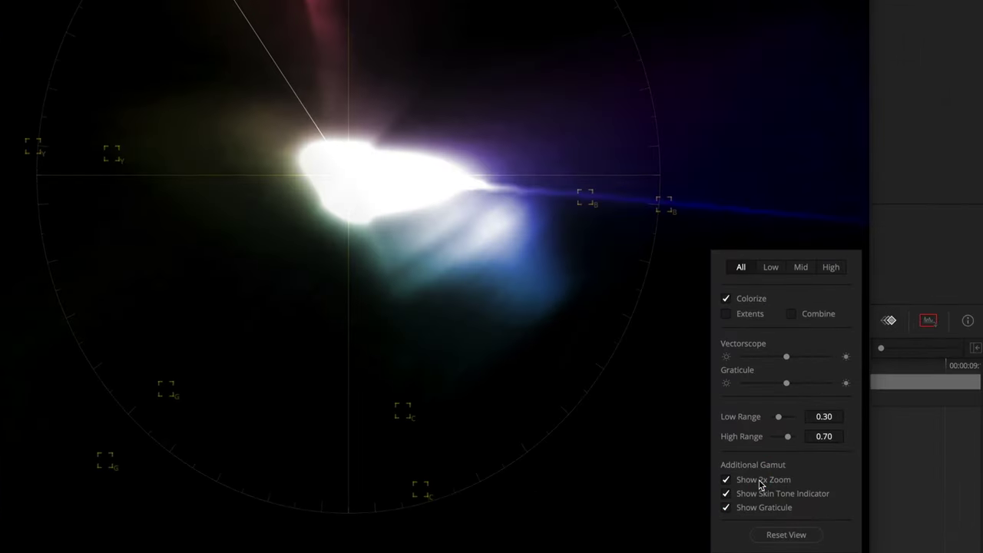
pyautogui.click(760, 483)
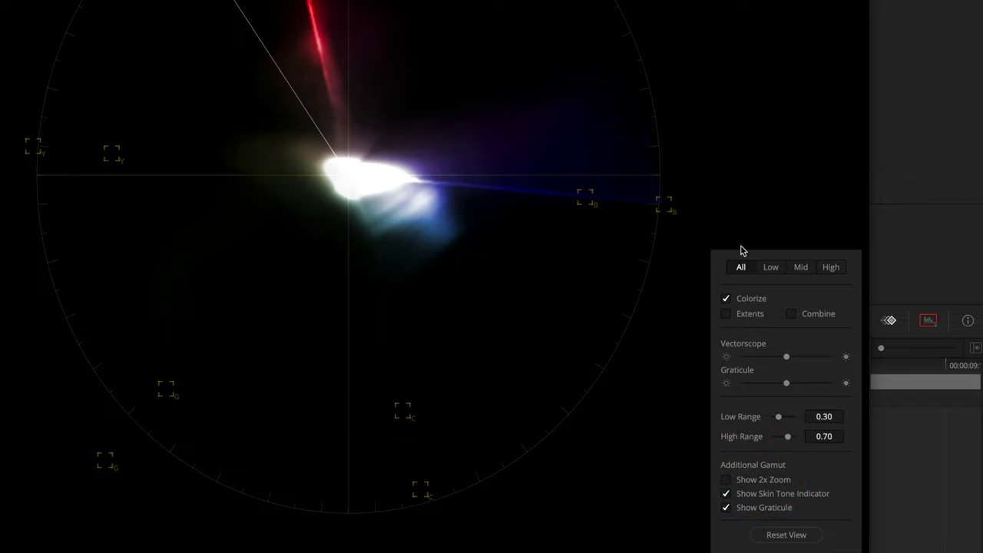
pyautogui.click(831, 268)
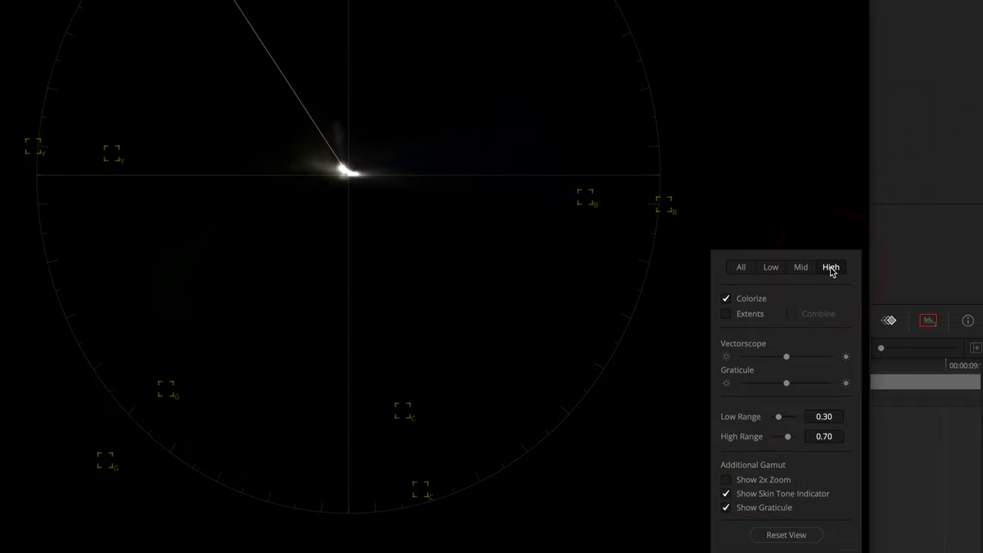
pyautogui.click(741, 270)
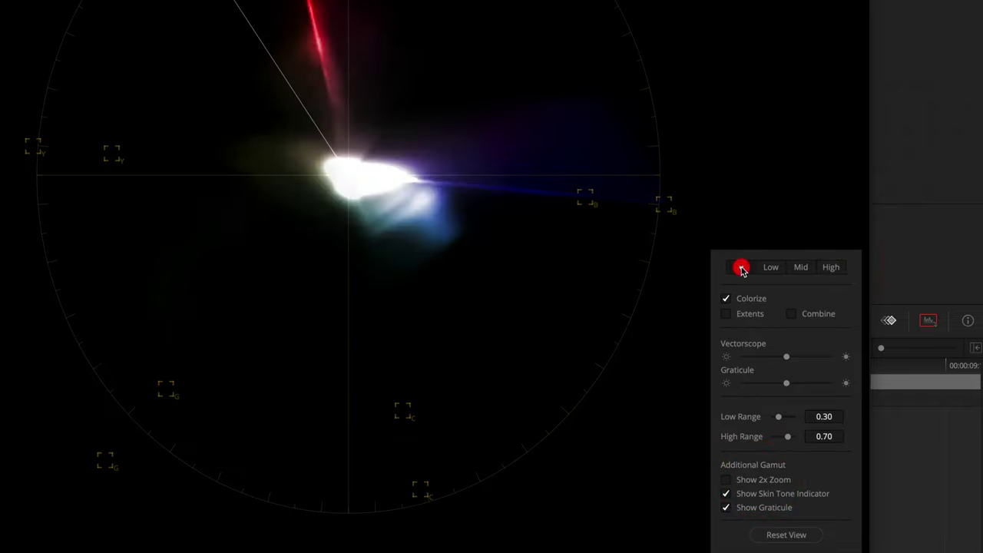
# Re-enable the skin tone indicator and close the vectorscope settings
pyautogui.click(803, 533)
pyautogui.click(742, 498)
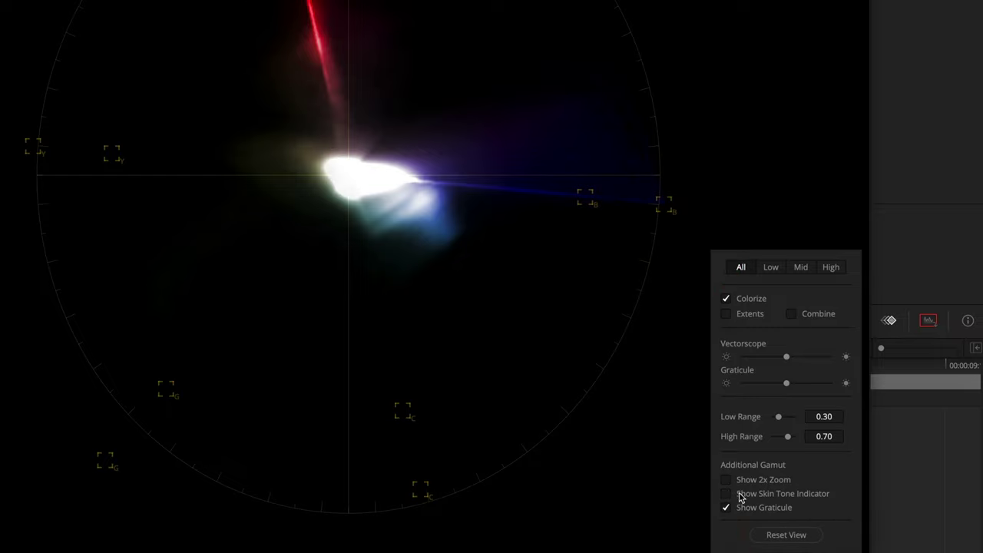
pyautogui.click(797, 495)
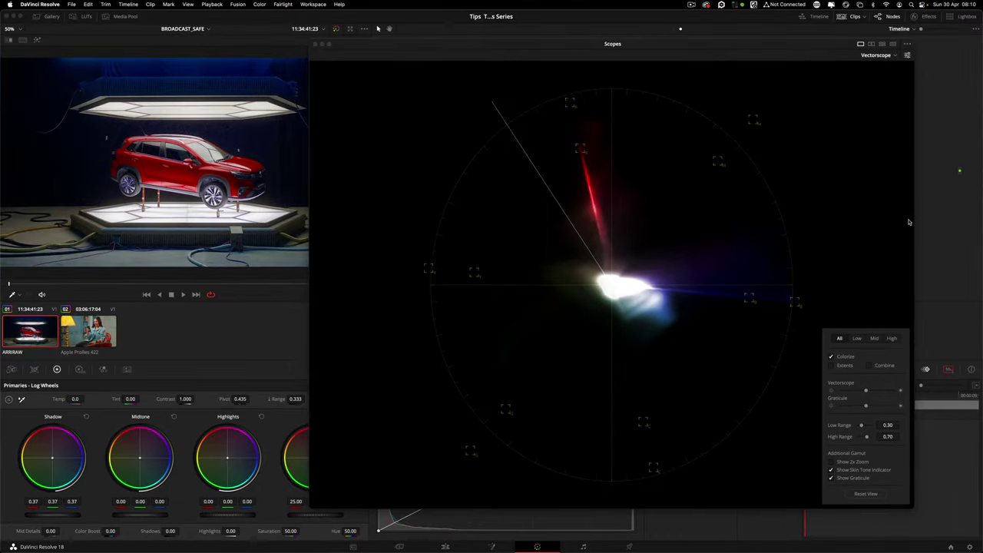
pyautogui.click(825, 212)
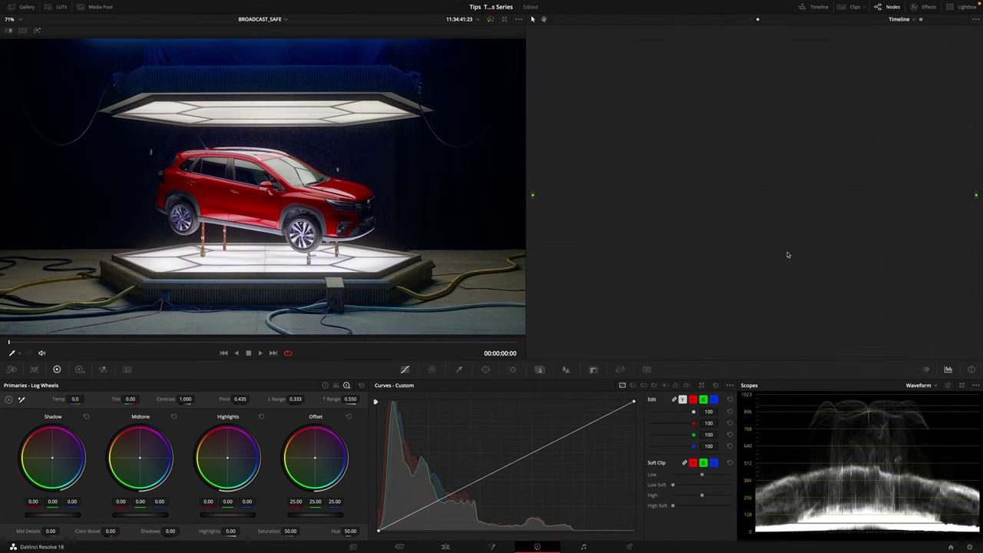
# Switch the node editor to the clip's own node graph
pyautogui.click(751, 19)
# On the Edit page, select both timeline clips and browse the Timeline menu without choosing anything
pyautogui.click(656, 181)
pyautogui.hotkey('shift', '4')
pyautogui.moveTo(127, 408); pyautogui.dragTo(734, 445)
pyautogui.moveTo(302, 458); pyautogui.dragTo(187, 417)
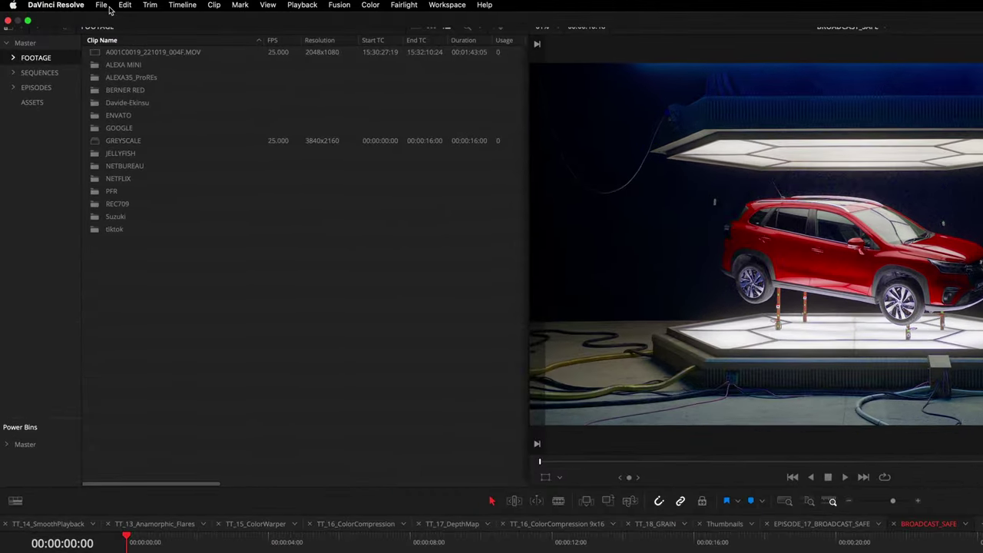
pyautogui.click(185, 6)
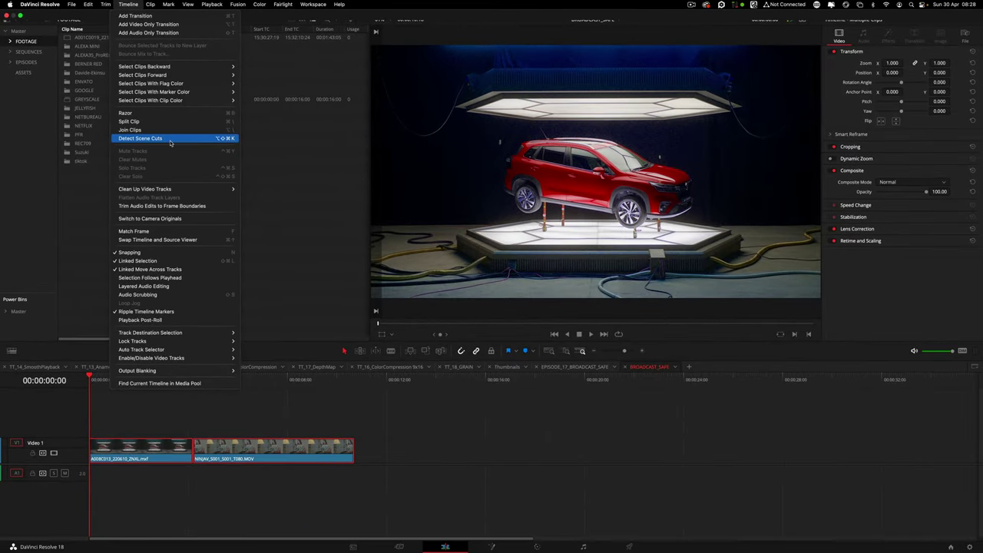
pyautogui.click(498, 413)
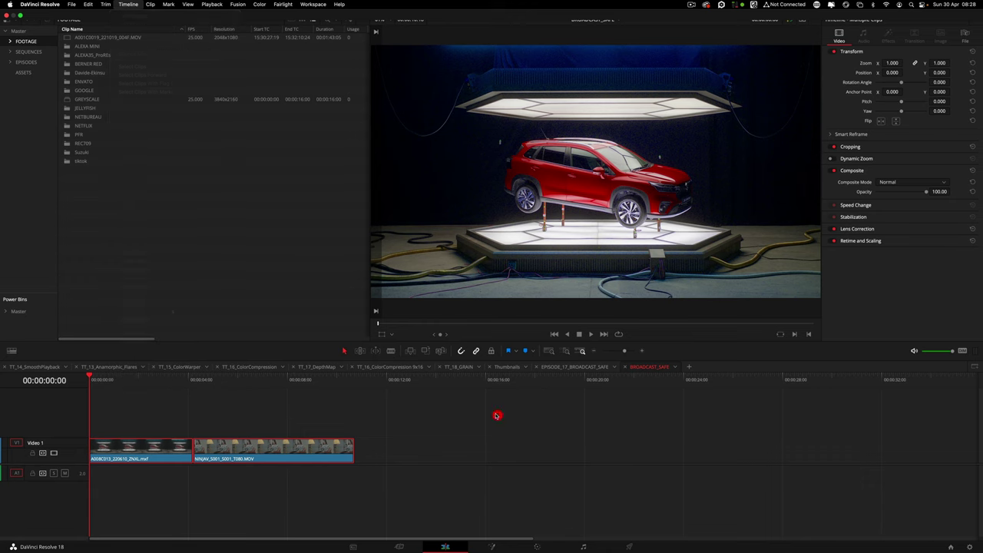
# Back on the Color page, switch to Timeline nodes and add the LUMA FIX node
pyautogui.click(540, 548)
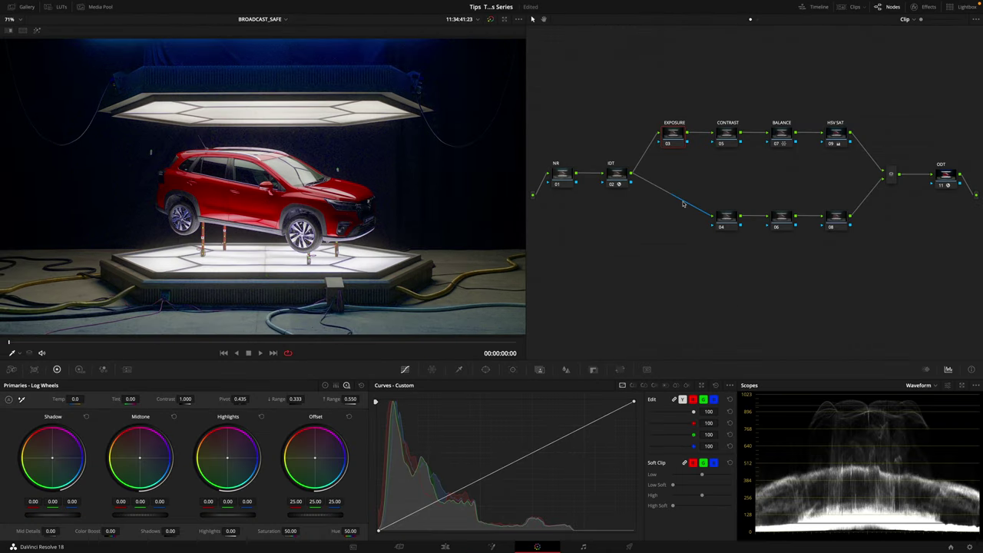
pyautogui.click(757, 20)
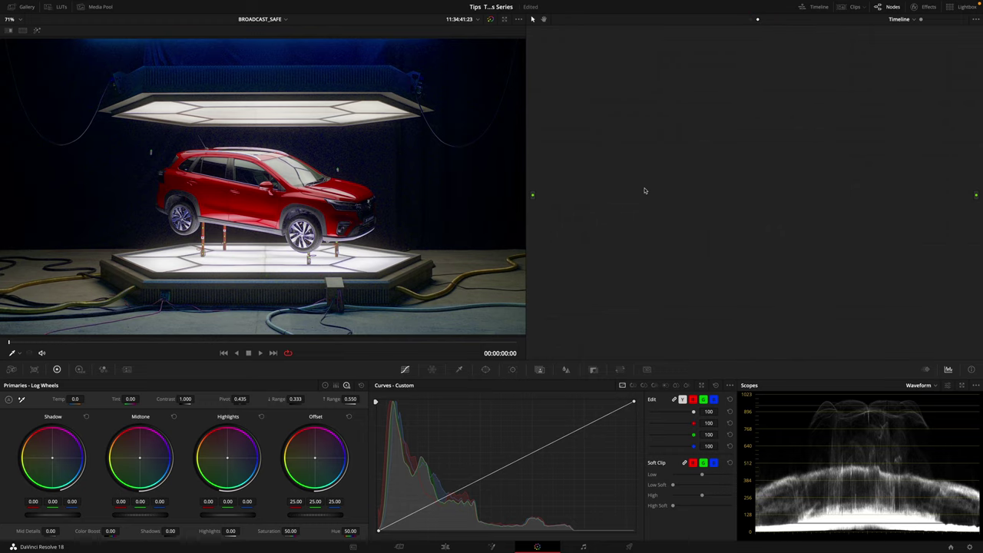
pyautogui.hotkey('alt', 's')
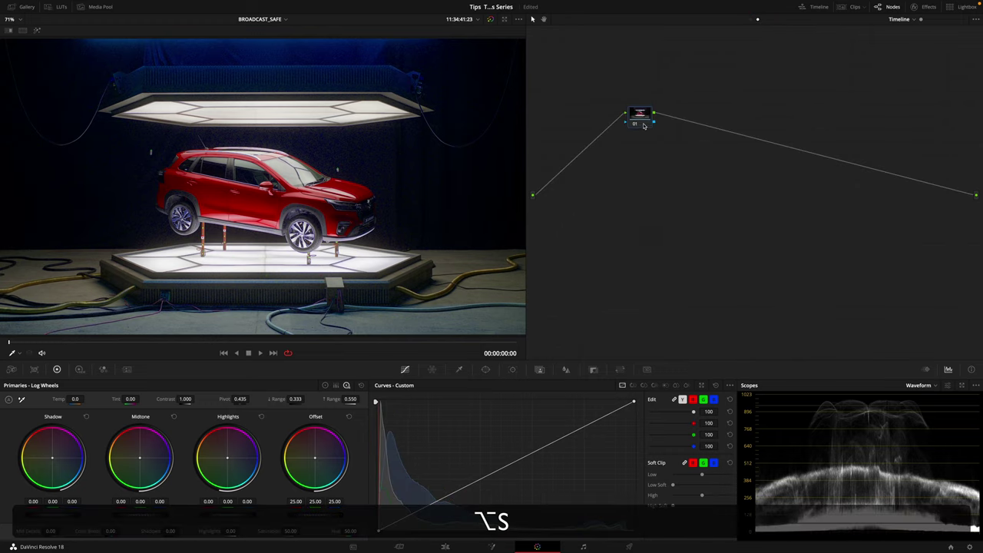
pyautogui.moveTo(645, 115); pyautogui.dragTo(666, 187)
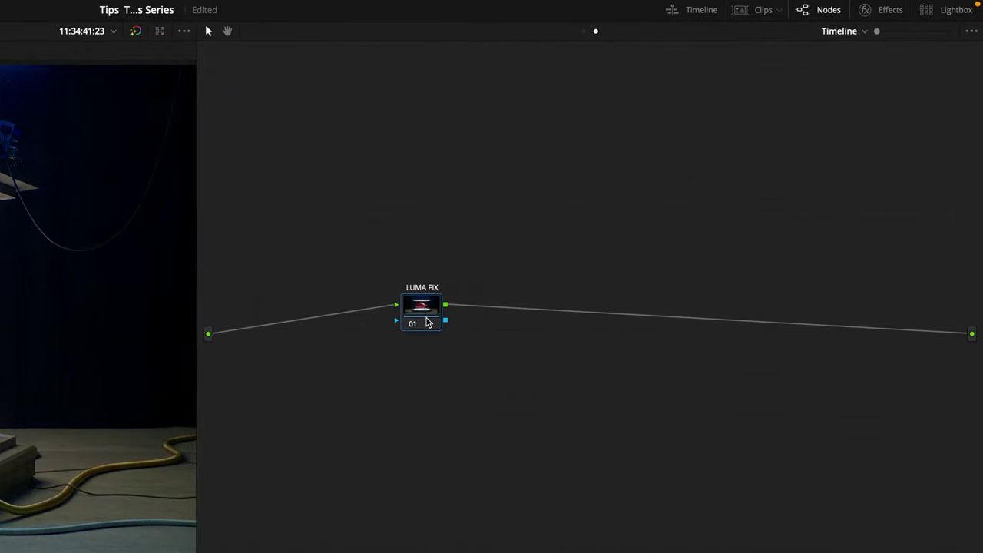
# Add a serial node after LUMA FIX labelled CHROMA FIX
pyautogui.click(435, 319)
pyautogui.hotkey('alt', 's')
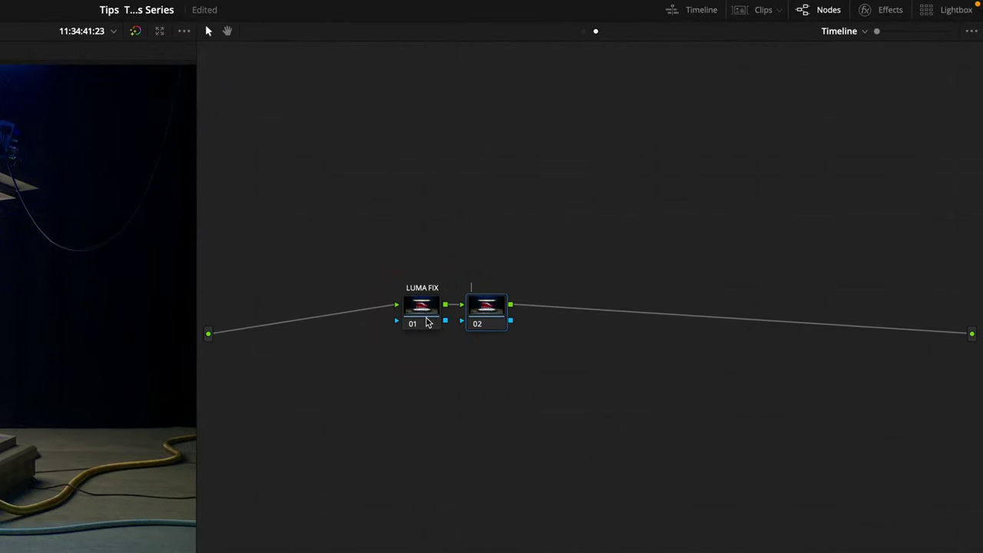
pyautogui.write('CHROMA FIX')
pyautogui.press('Return')
# Add a third serial node 03 and place it at the end of the chain
pyautogui.hotkey('alt', 's')
pyautogui.moveTo(550, 313); pyautogui.dragTo(655, 304)
pyautogui.click(742, 403)
pyautogui.click(664, 321)
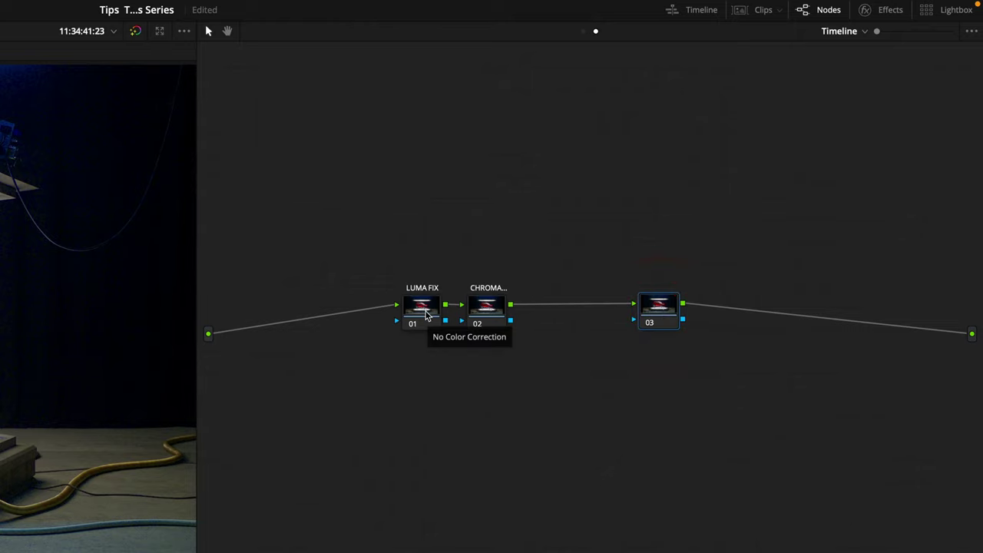
pyautogui.click(427, 315)
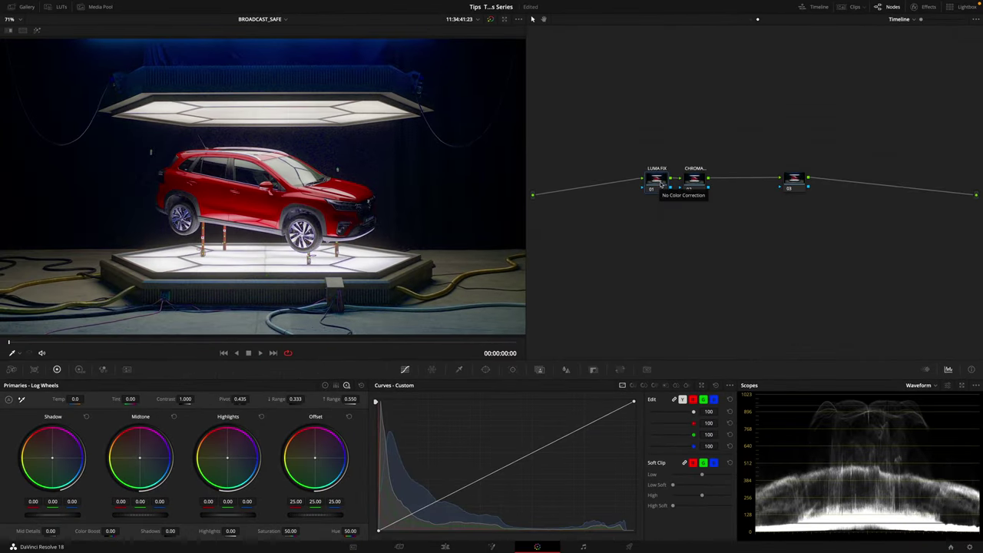
pyautogui.moveTo(631, 147); pyautogui.dragTo(726, 203)
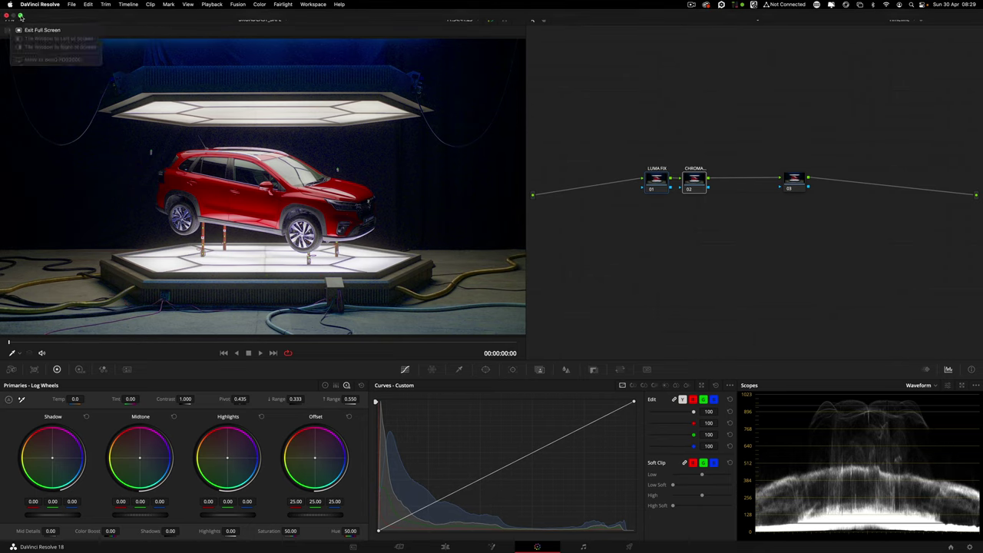
# Exit full screen and set the Soft Clip low softness (L.S.) to 54.0
pyautogui.click(20, 16)
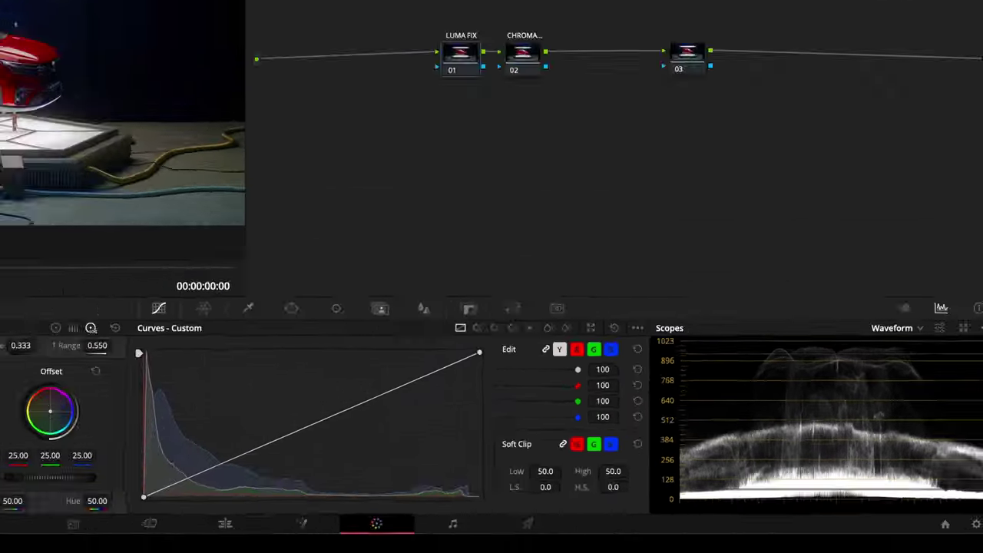
pyautogui.hotkey('ctrl', 'shift', 'w')
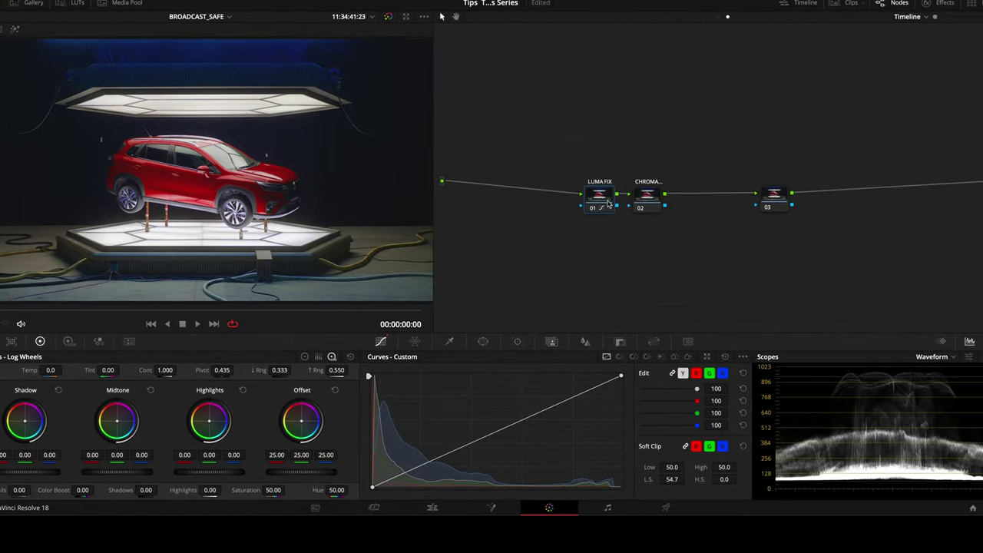
pyautogui.click(673, 479)
pyautogui.press('BackSpace')
pyautogui.press('BackSpace')
pyautogui.press('Return')
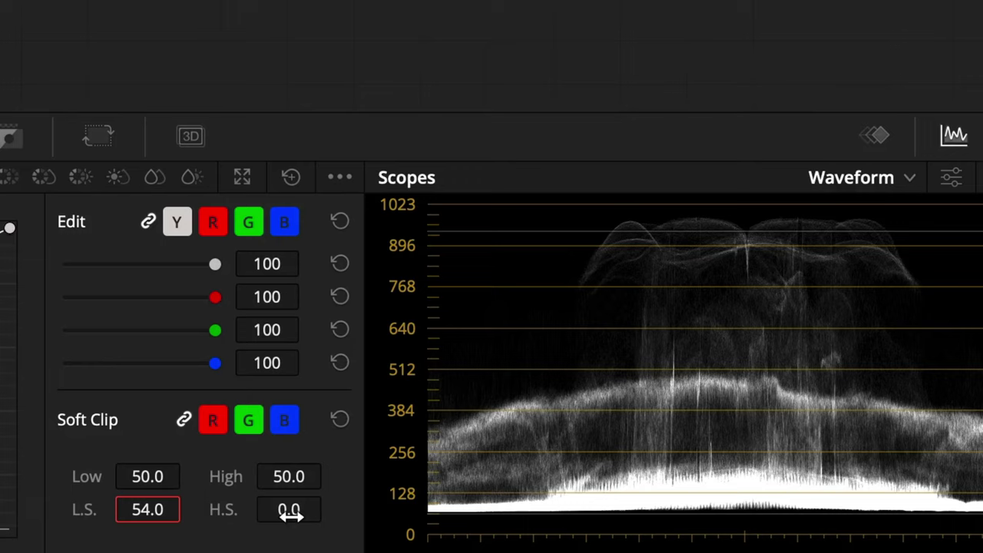
# Raise the Soft Clip high softness (H.S.) to 50.0 and check the full-screen waveform
pyautogui.moveTo(290, 516); pyautogui.dragTo(330, 508)
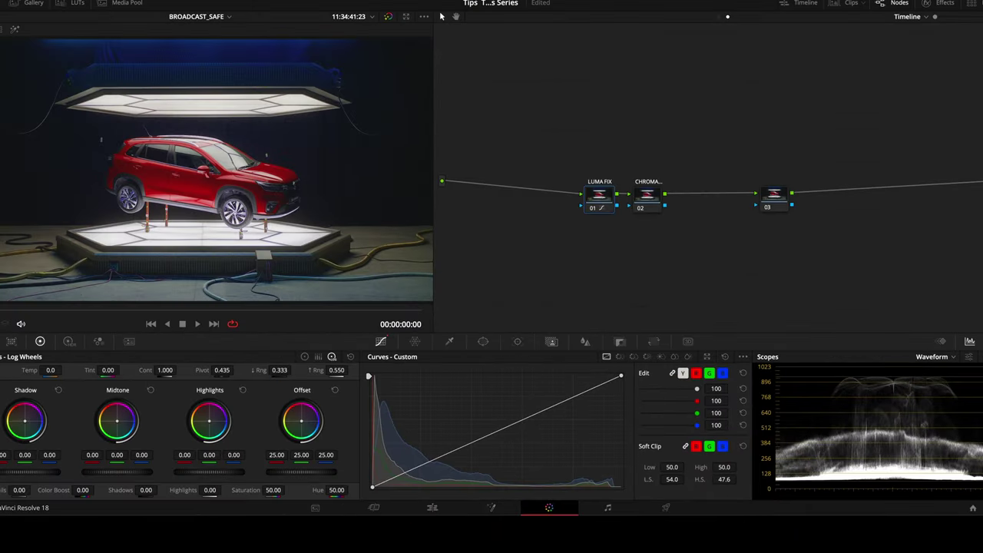
pyautogui.hotkey('ctrl', 'shift', 'w')
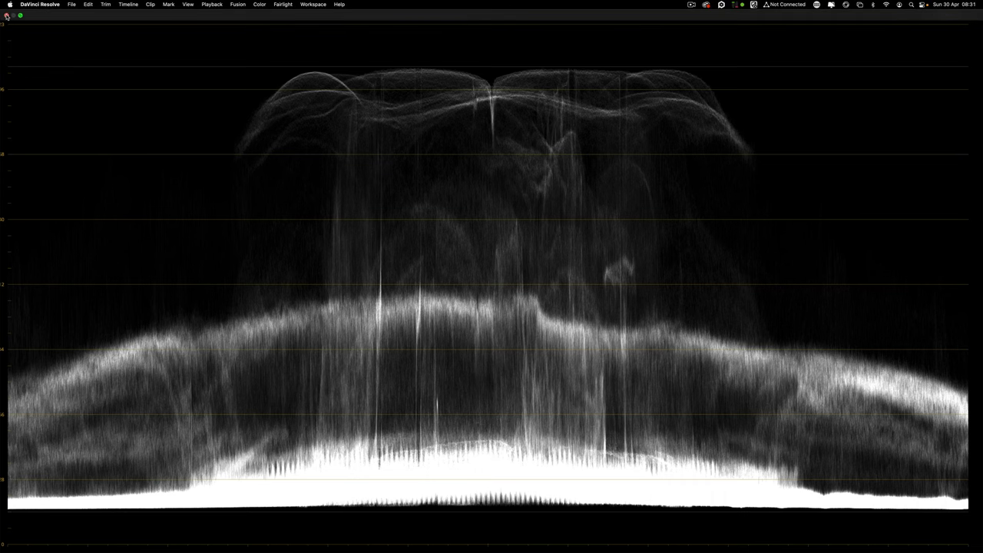
pyautogui.click(9, 16)
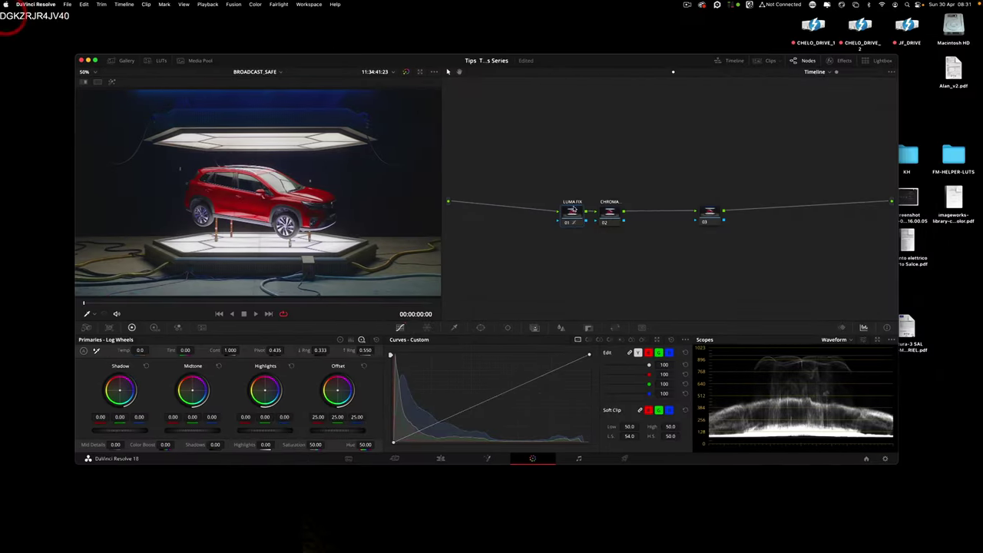
# Maximize the window, scrub the car clip, and inspect the EXPOSURE node before returning to Timeline nodes
pyautogui.click(99, 60)
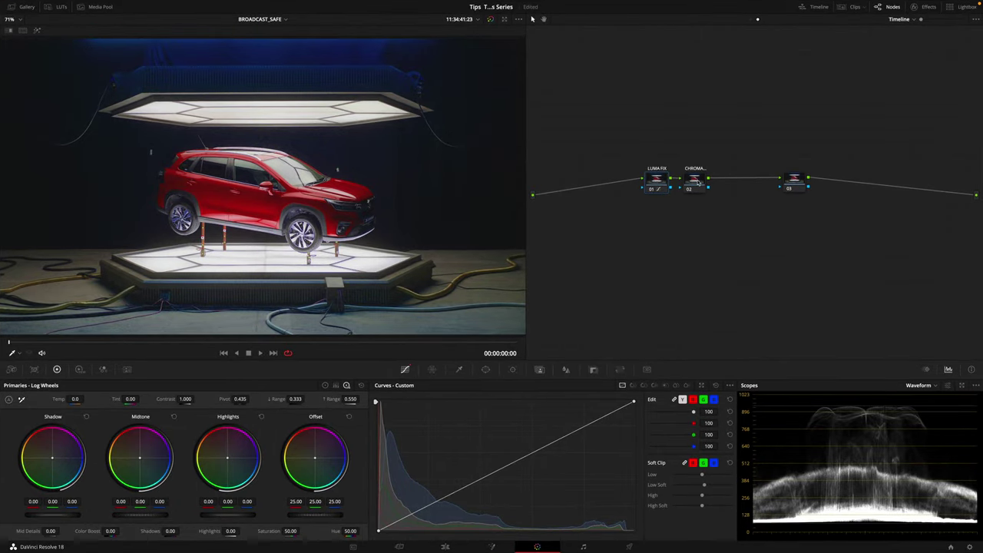
pyautogui.click(12, 343)
pyautogui.moveTo(12, 343)
pyautogui.mouseDown()
pyautogui.moveTo(525, 338)
pyautogui.moveTo(95, 338)
pyautogui.moveTo(301, 341)
pyautogui.moveTo(158, 344)
pyautogui.mouseUp()
pyautogui.click(750, 20)
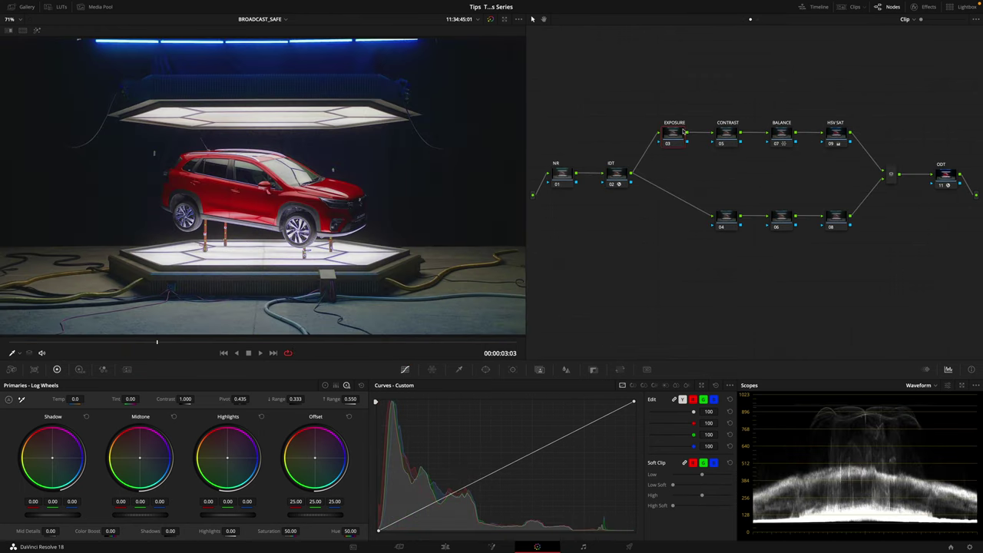
pyautogui.click(679, 134)
pyautogui.click(757, 20)
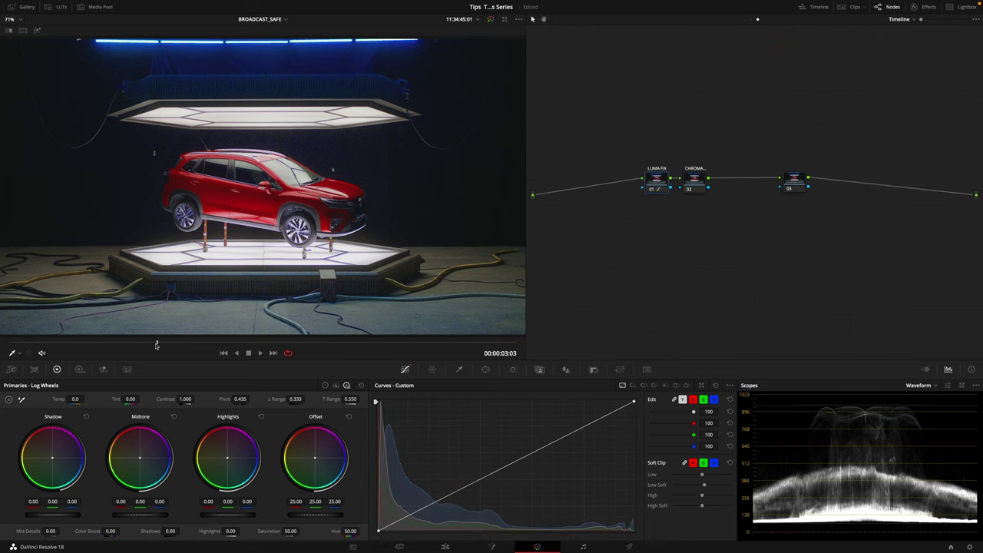
pyautogui.moveTo(156, 346); pyautogui.dragTo(189, 367)
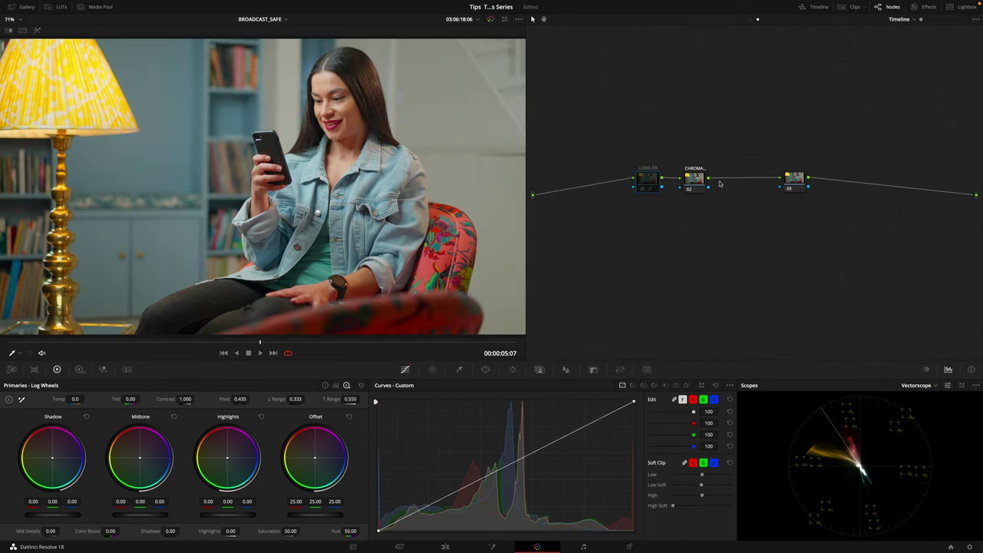
# Re-enable LUMA FIX, check the vectorscope full screen, then show the Hue vs Sat curve
pyautogui.click(642, 190)
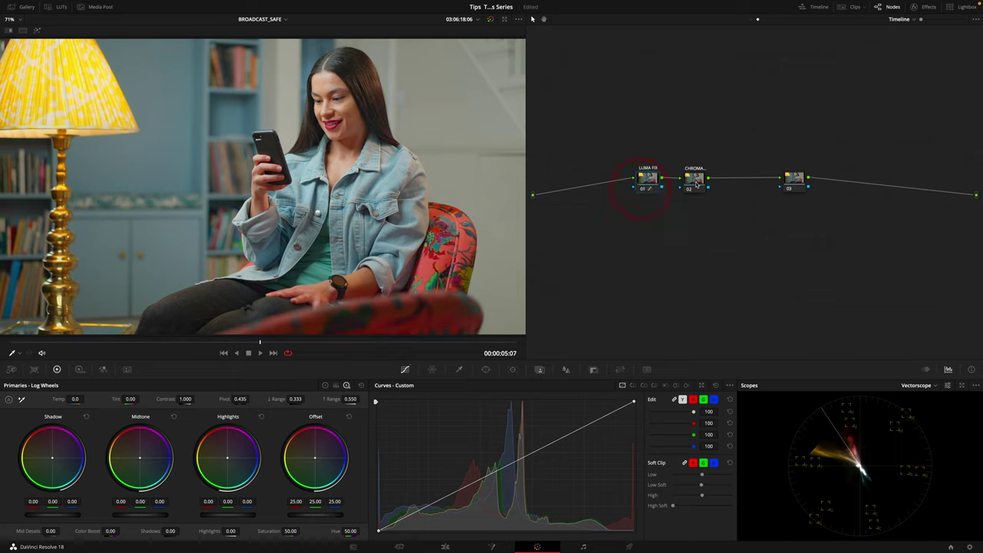
pyautogui.moveTo(696, 182); pyautogui.dragTo(698, 183)
pyautogui.click(880, 323)
pyautogui.click(962, 386)
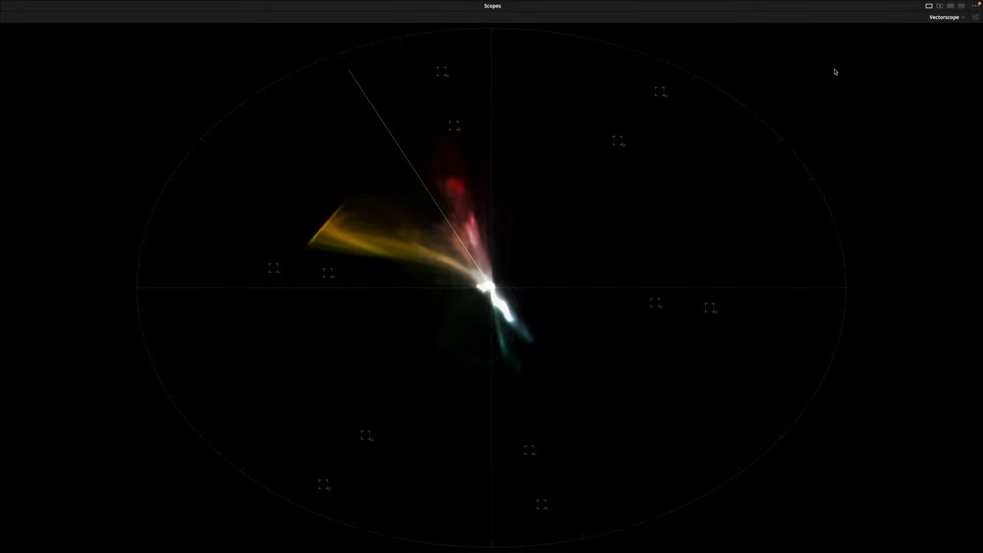
pyautogui.click(10, 15)
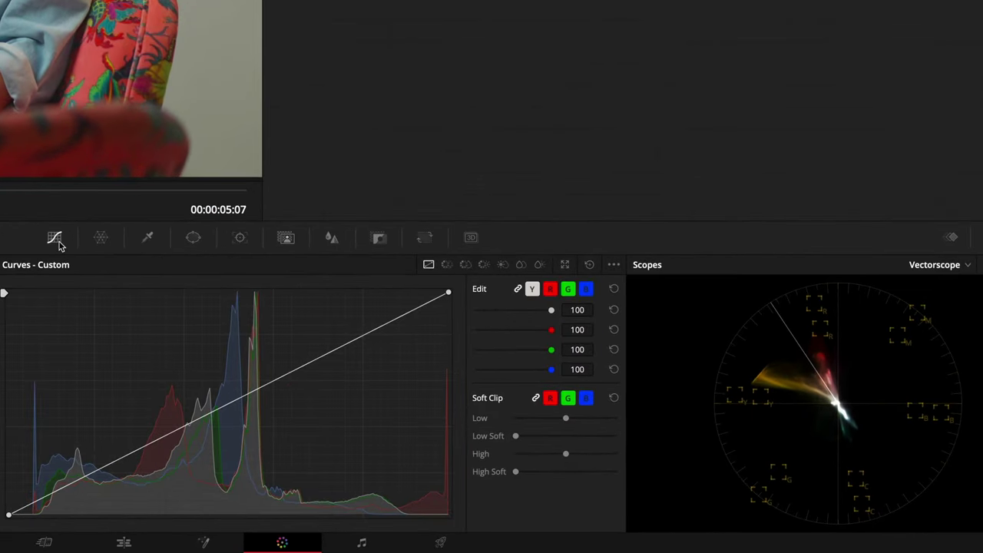
pyautogui.click(466, 264)
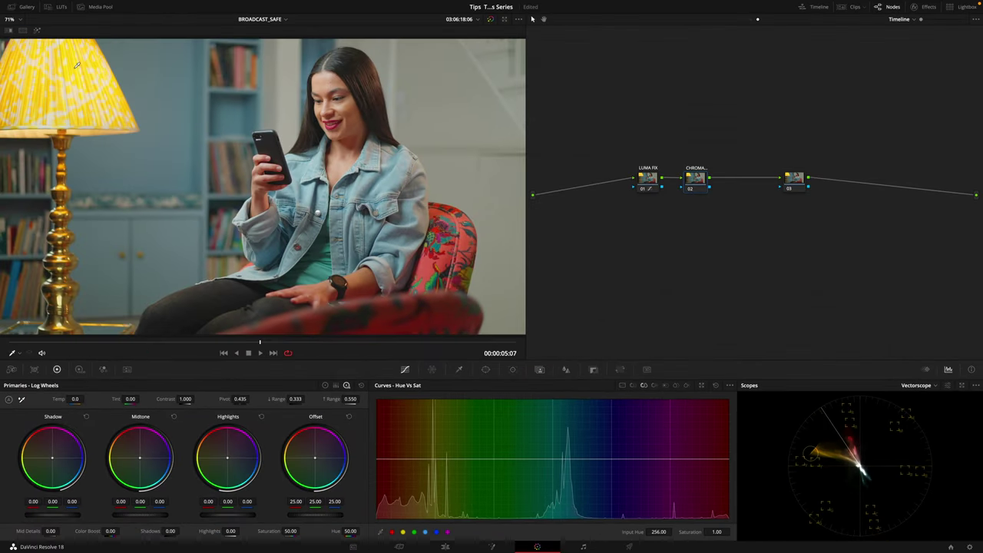
# Sample the lamp onto the Hue vs Sat curve and lower its orange saturation
pyautogui.click(75, 66)
pyautogui.moveTo(428, 459)
pyautogui.mouseDown()
pyautogui.moveTo(429, 472)
pyautogui.moveTo(443, 463)
pyautogui.mouseUp()
pyautogui.press('alt')
pyautogui.press('shift')
pyautogui.press('shift')
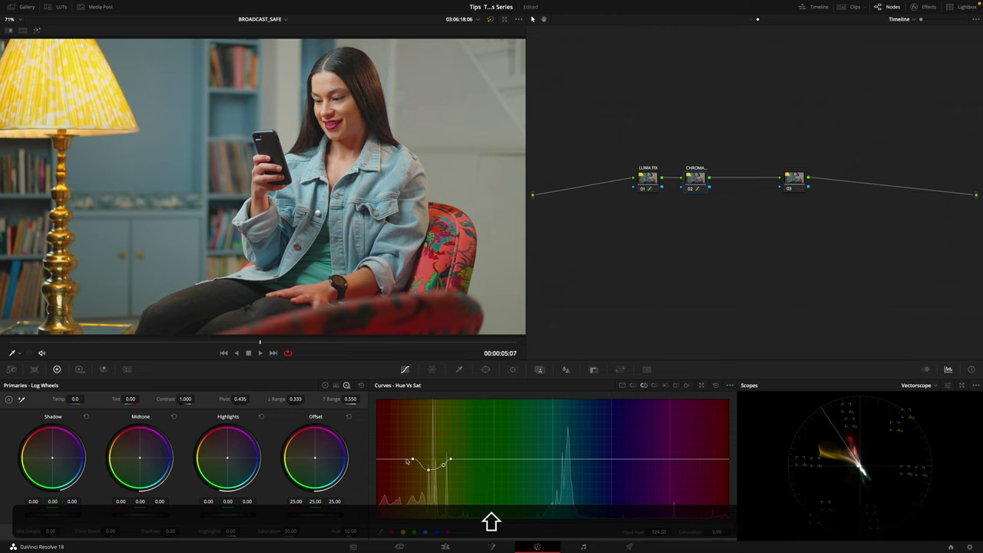
# Shape the dip to 0.59 saturation, compare with the node off, then go to the car clip
pyautogui.click(403, 458)
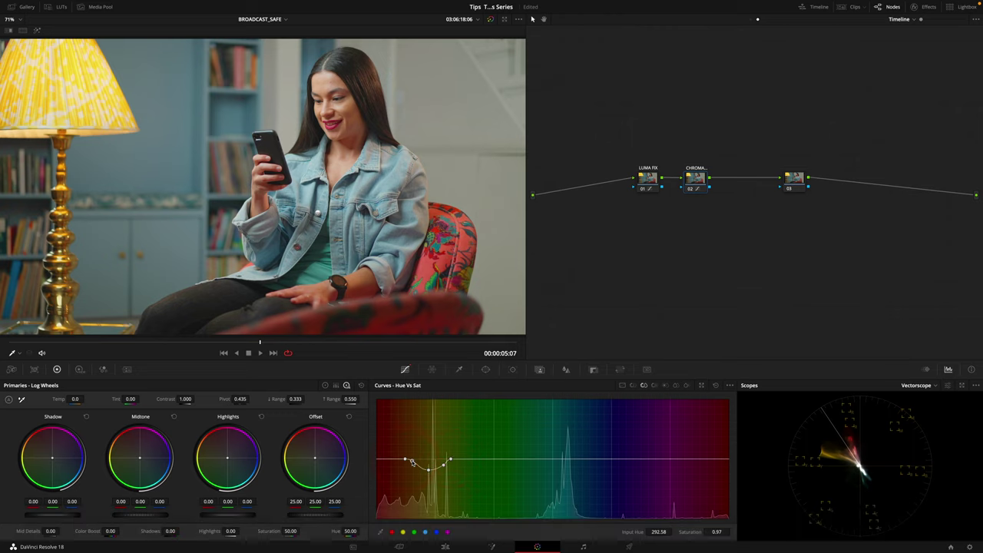
pyautogui.click(405, 459)
pyautogui.moveTo(429, 467)
pyautogui.mouseDown()
pyautogui.moveTo(429, 485)
pyautogui.moveTo(425, 474)
pyautogui.mouseUp()
pyautogui.click(440, 463)
pyautogui.moveTo(438, 463); pyautogui.dragTo(435, 461)
pyautogui.click(414, 463)
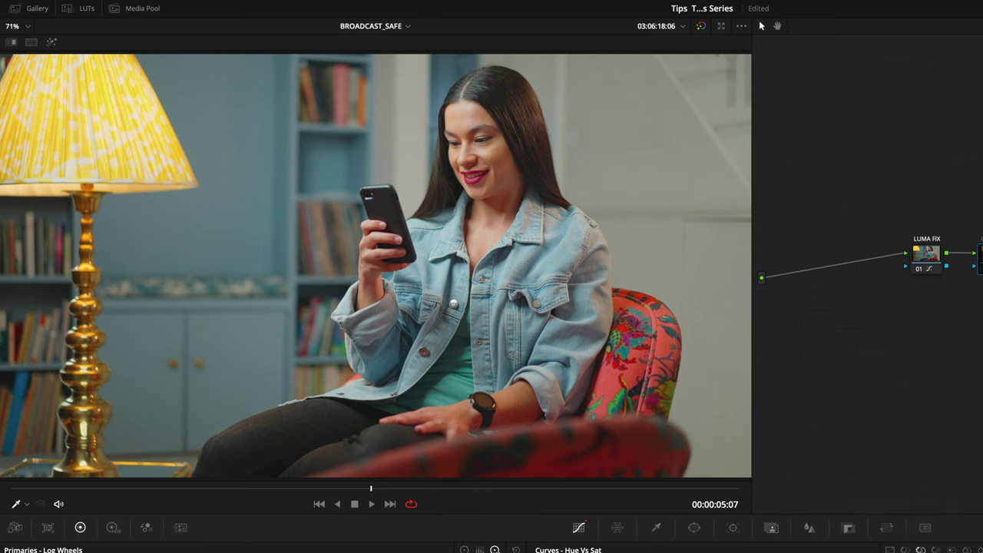
pyautogui.press('super+d')
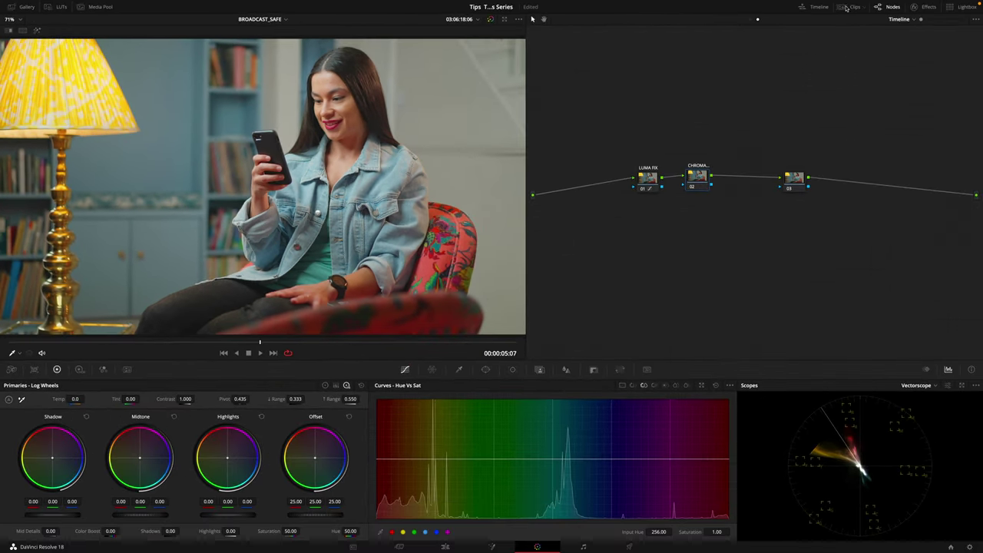
pyautogui.press('Up')
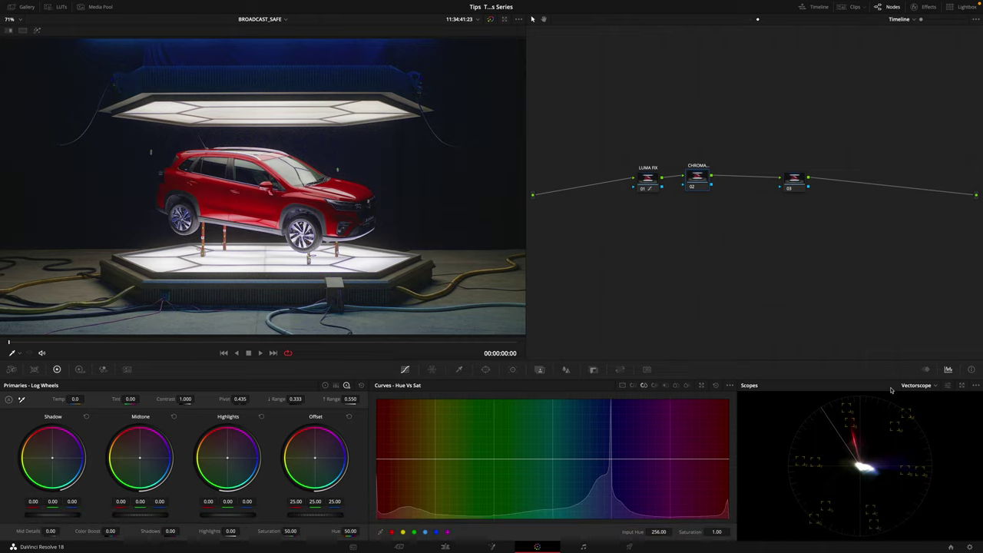
# Sample the blue backdrop on the chroma node's Hue vs Sat curve and pull its saturation down
pyautogui.click(962, 386)
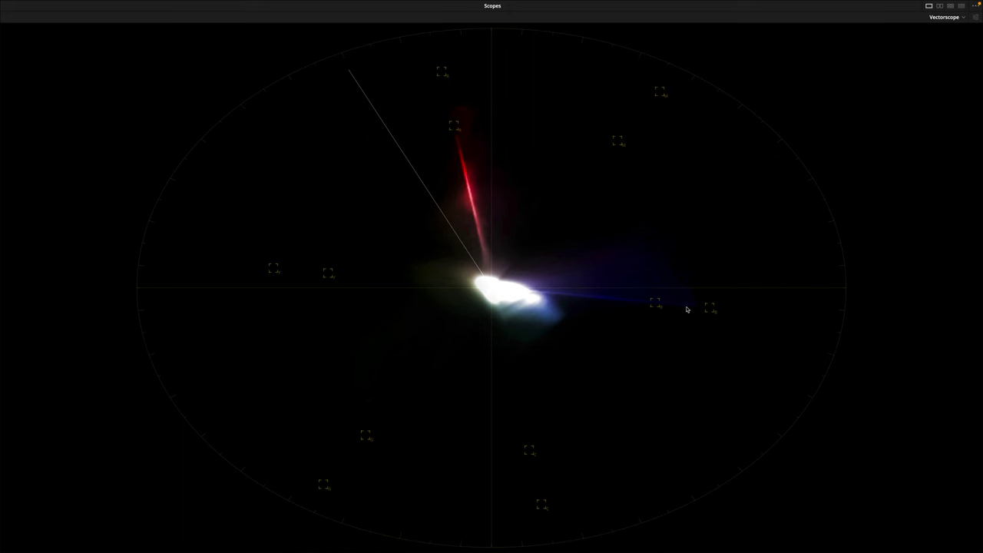
pyautogui.hotkey('ctrl', 'shift', 'w')
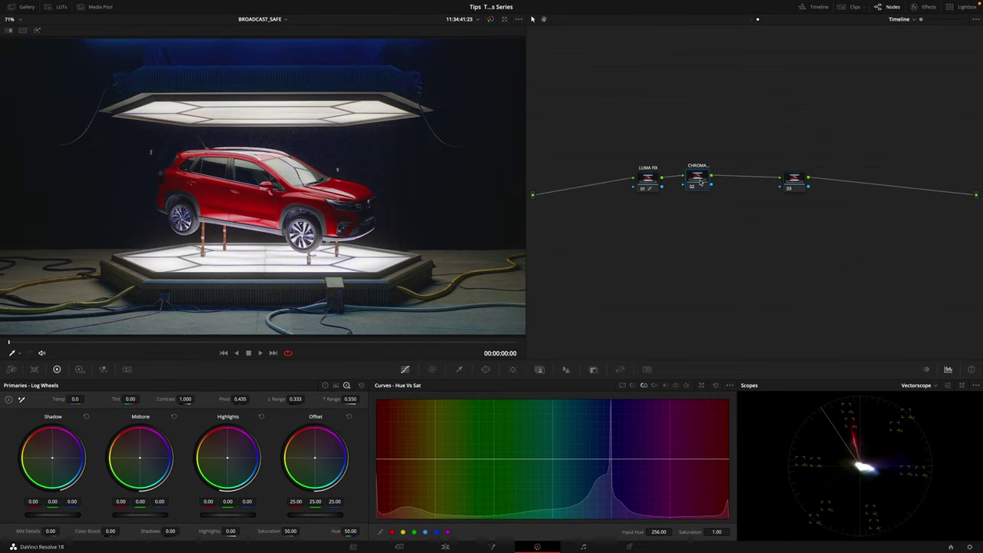
pyautogui.moveTo(699, 182); pyautogui.dragTo(704, 182)
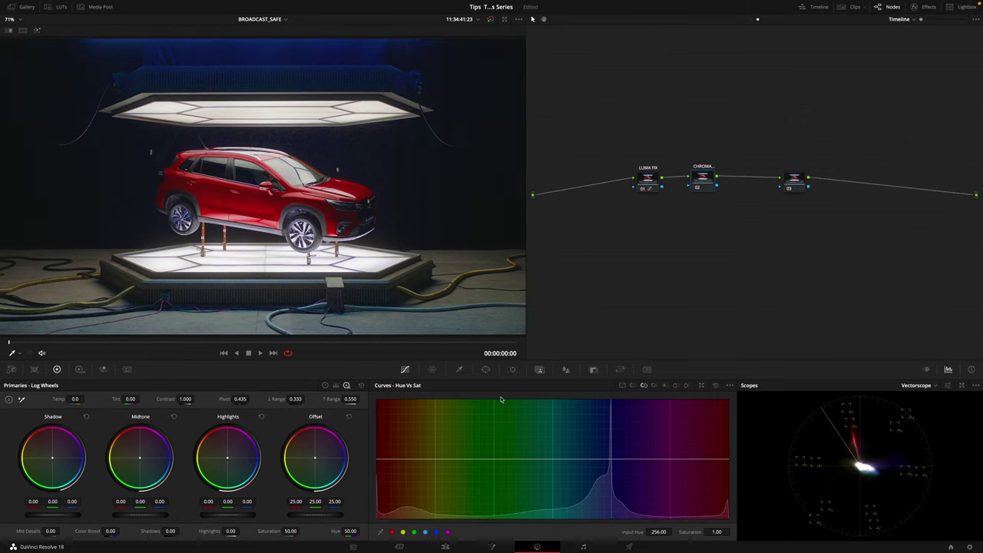
pyautogui.click(304, 44)
pyautogui.moveTo(602, 460); pyautogui.dragTo(603, 476)
# Check the enlarged vectorscope, then lower the red end of the curve slightly
pyautogui.click(962, 386)
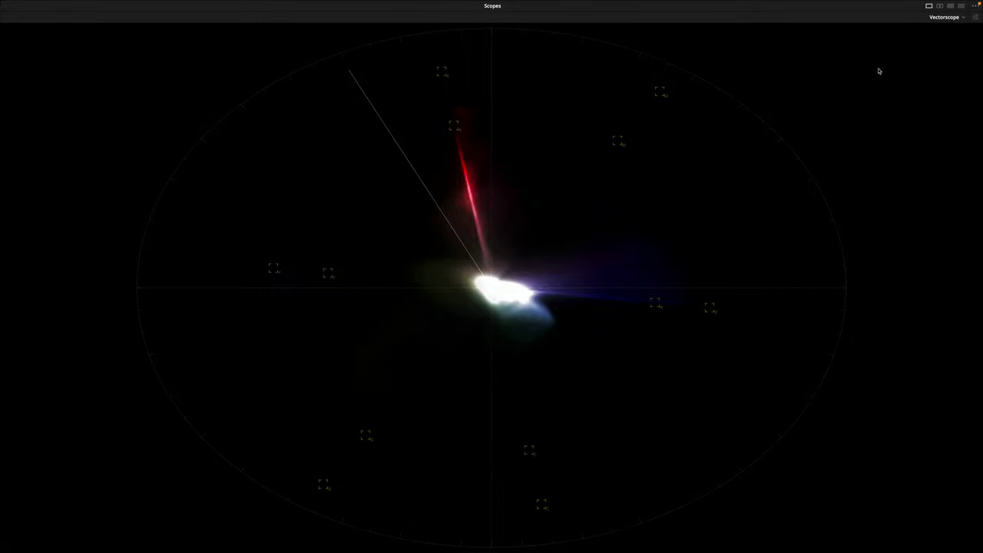
pyautogui.moveTo(28, 3)
pyautogui.click(7, 15)
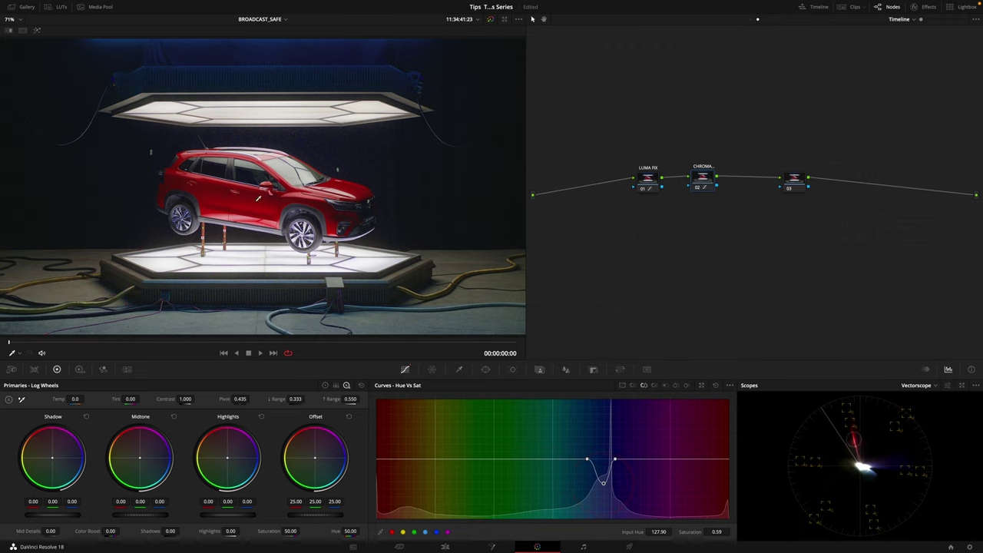
pyautogui.moveTo(726, 460); pyautogui.dragTo(727, 467)
pyautogui.click(727, 467)
# Toggle the chroma fix node off and on to compare, leaving it enabled
pyautogui.press('super+d')
pyautogui.press('super+d')
pyautogui.press('super+d')
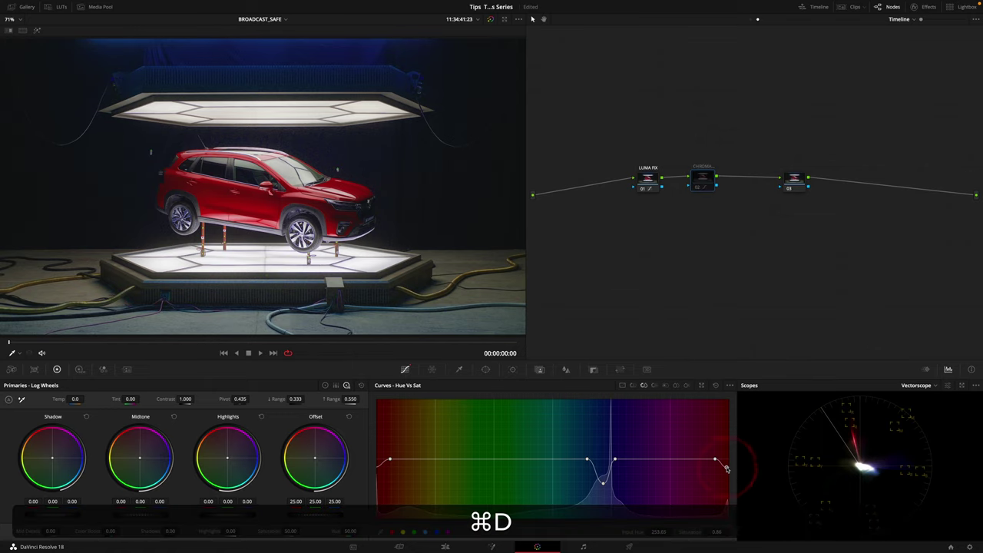
pyautogui.press('super+d')
pyautogui.press('super+d')
pyautogui.press('super+d')
pyautogui.press('super+d')
pyautogui.press('super+d')
pyautogui.press('super+d')
pyautogui.press('super+d')
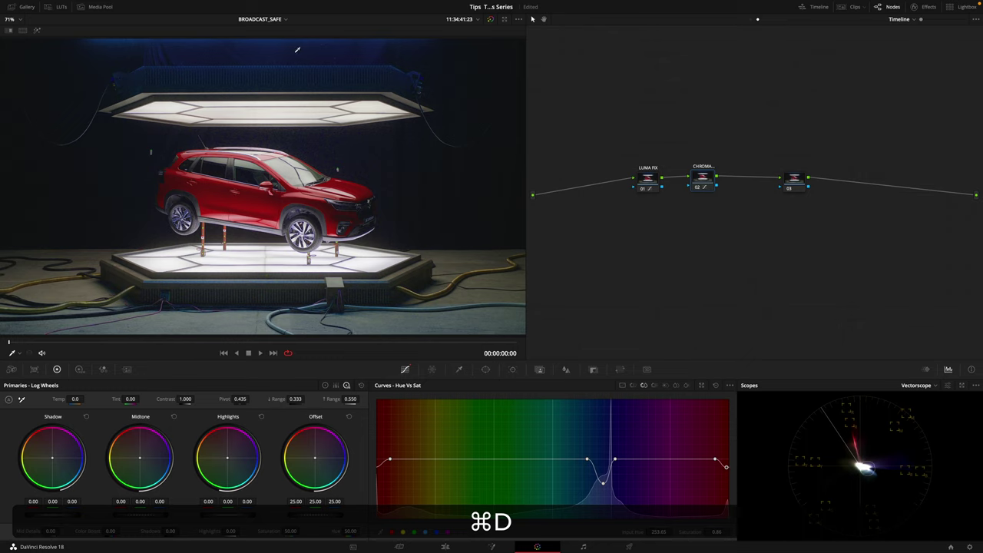
pyautogui.press('super+d')
pyautogui.press('super+d')
pyautogui.press('super+d')
pyautogui.press('super+d')
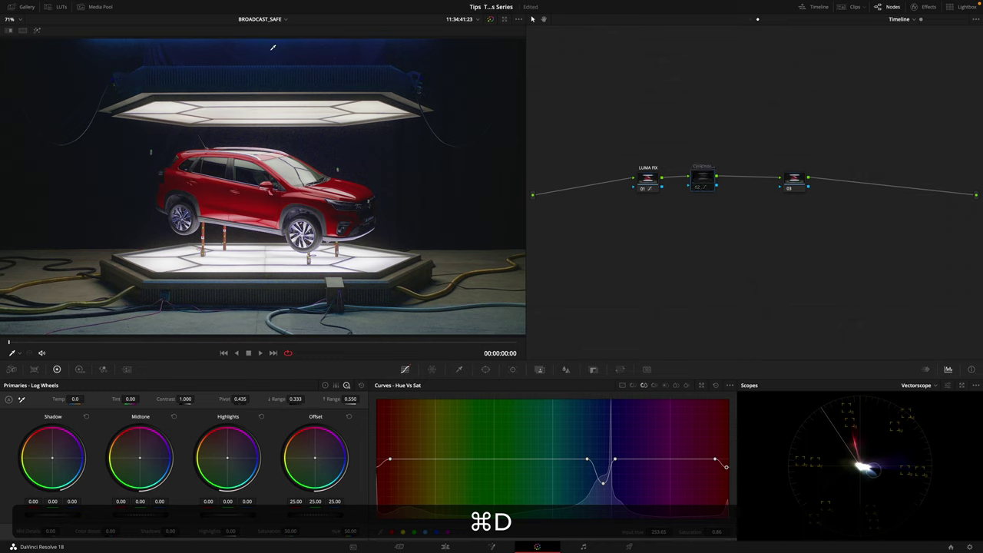
pyautogui.press('super+d')
pyautogui.press('super+d')
pyautogui.press('super+d')
pyautogui.press('super+d')
pyautogui.press('super+d')
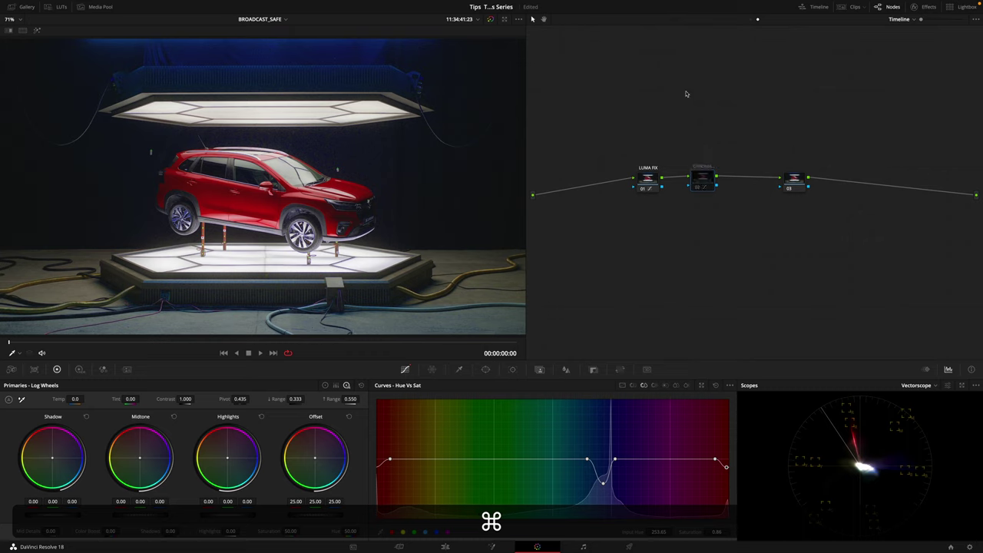
pyautogui.press('super+d')
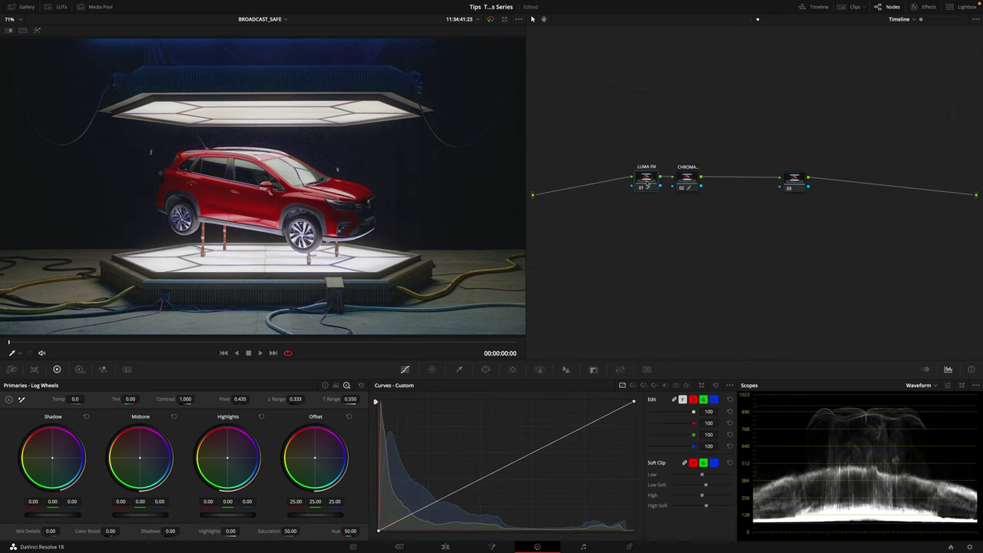
pyautogui.click(647, 179)
# Toggle the LUMA FIX and chroma fix nodes together to compare before and after
pyautogui.moveTo(687, 178)
pyautogui.mouseDown()
pyautogui.moveTo(669, 178)
pyautogui.moveTo(680, 179)
pyautogui.mouseUp()
pyautogui.click(683, 177)
pyautogui.press('super+d')
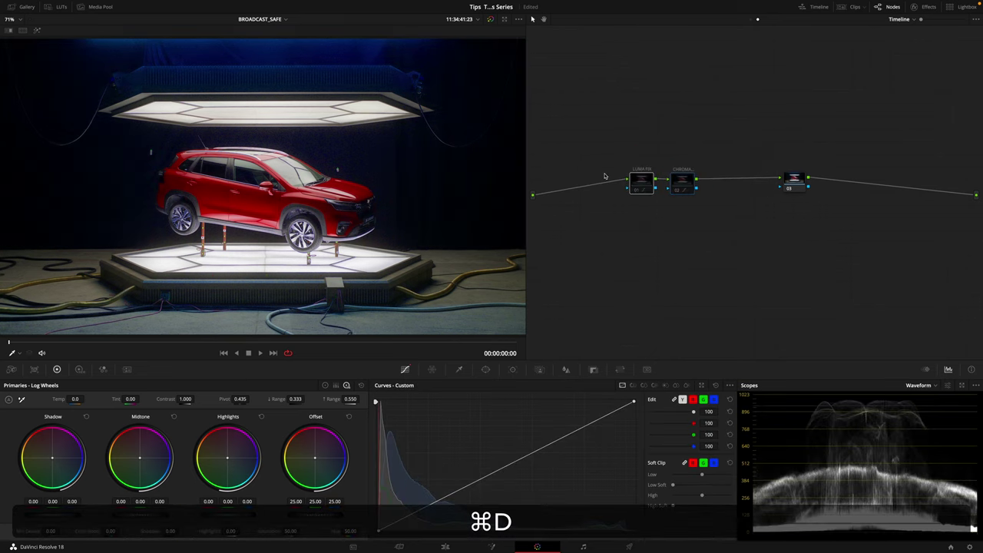
pyautogui.press('super+d')
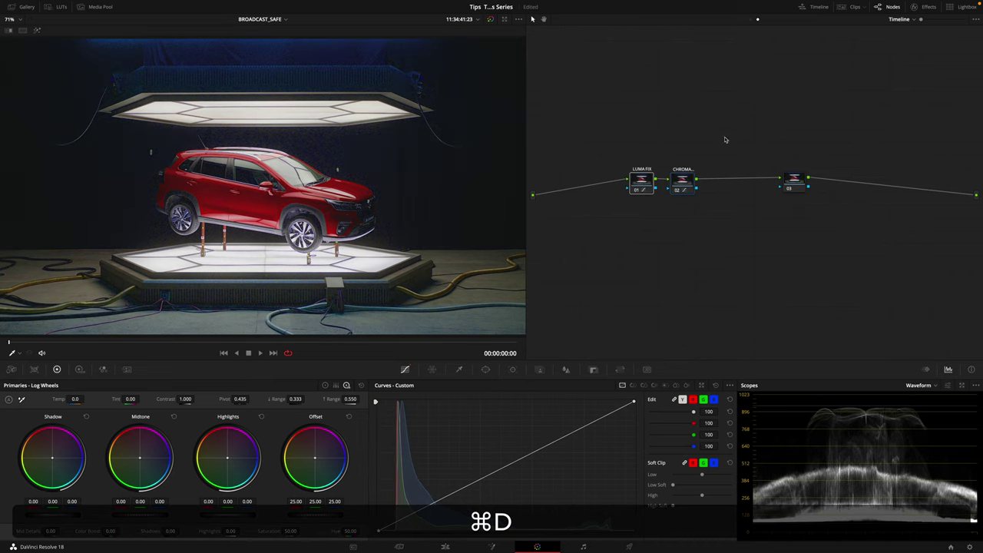
pyautogui.press('super+d')
pyautogui.press('super+d')
pyautogui.click(730, 136)
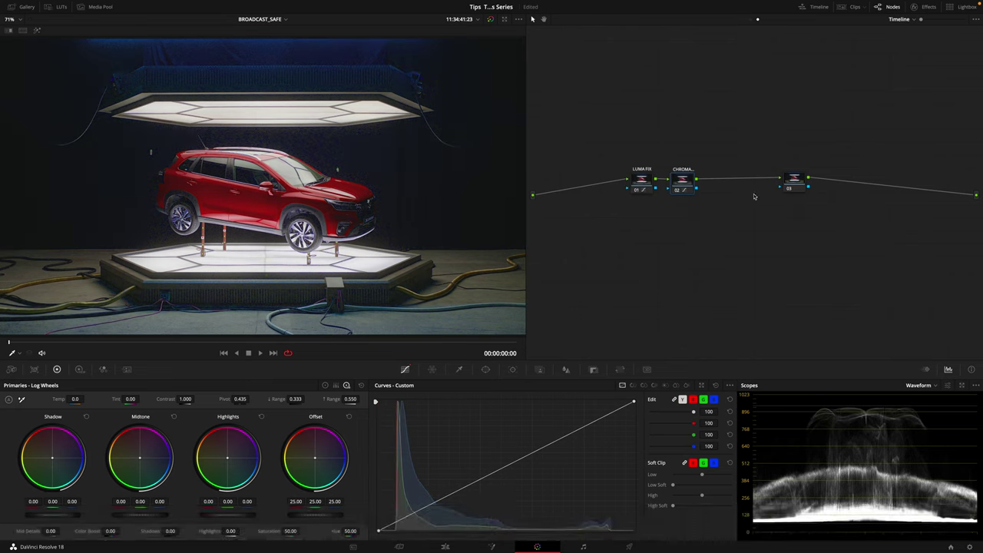
# Toggle the chroma fix and LUMA FIX nodes individually, leaving both enabled
pyautogui.click(683, 181)
pyautogui.press('super+d')
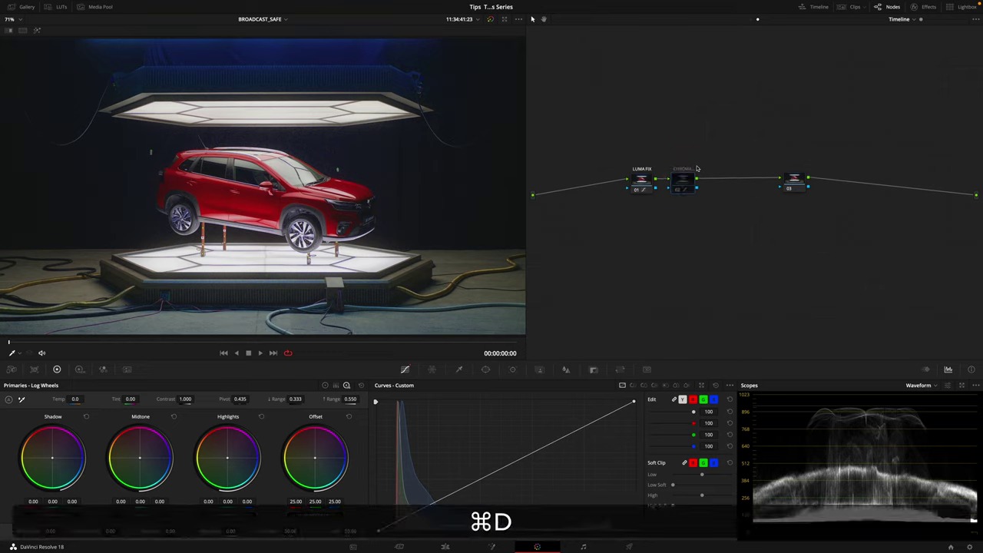
pyautogui.press('super+d')
pyautogui.press('super+d')
pyautogui.press('super+d')
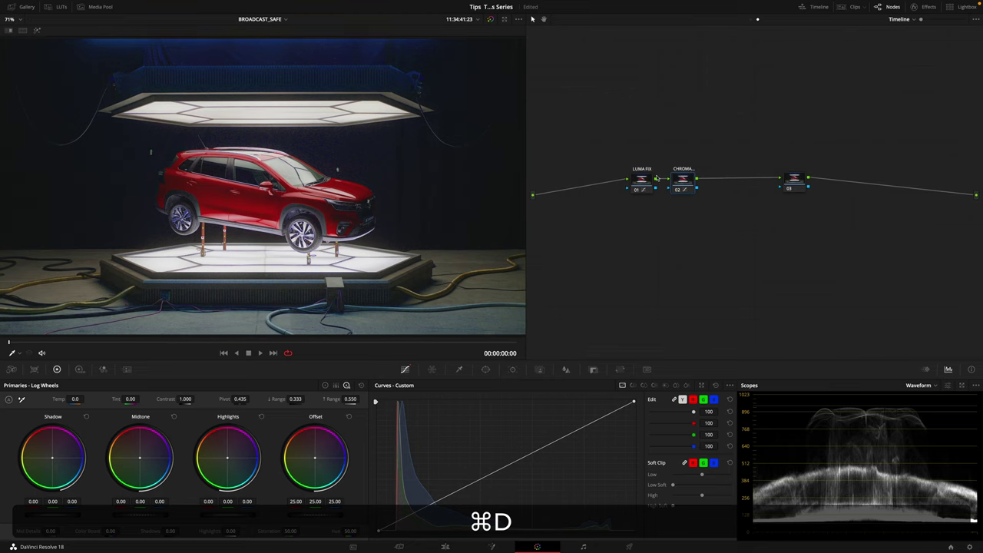
pyautogui.click(649, 179)
pyautogui.press('super+d')
pyautogui.press('super+d')
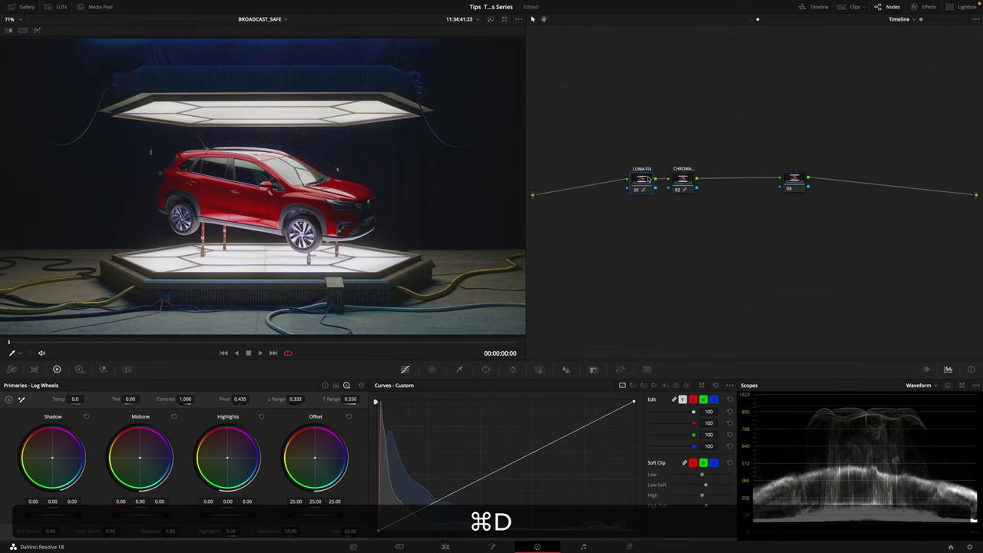
pyautogui.press('super+d')
pyautogui.press('super+d')
pyautogui.press('super+d')
pyautogui.press('super+d')
pyautogui.press('super+d')
pyautogui.press('super+d')
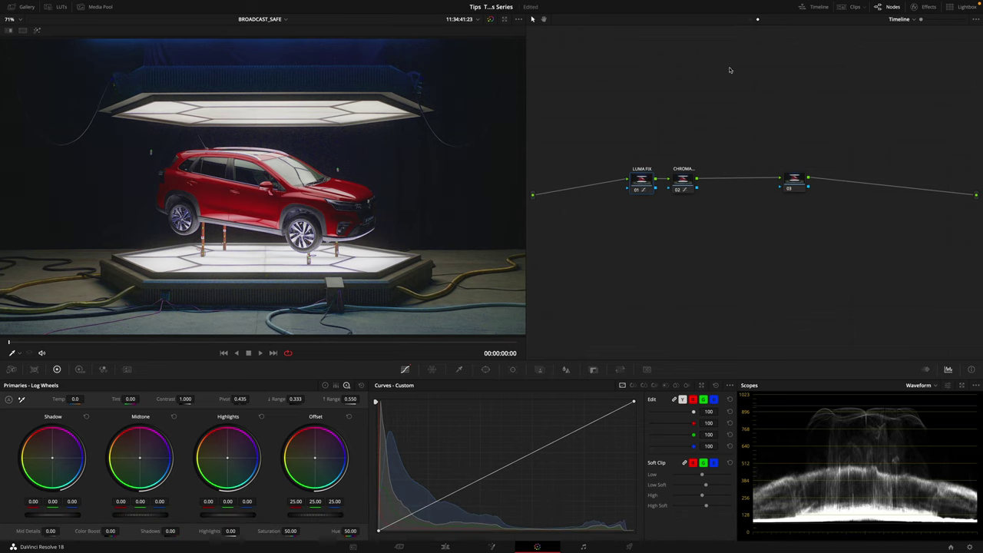
pyautogui.click(682, 188)
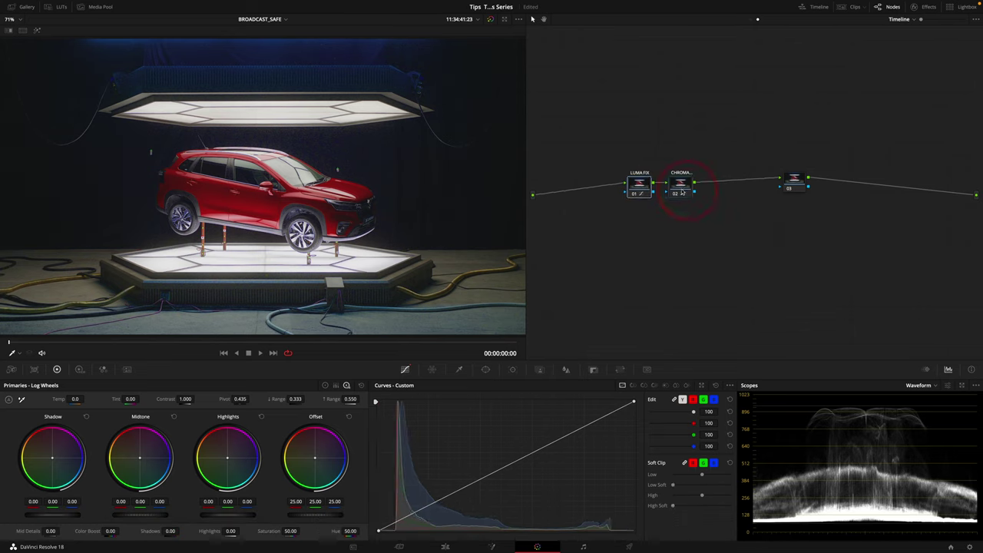
# Inspect the CONTRAST node in the clip's own node tree, then return to the timeline graph
pyautogui.moveTo(619, 145); pyautogui.dragTo(702, 205)
pyautogui.click(698, 201)
pyautogui.click(751, 21)
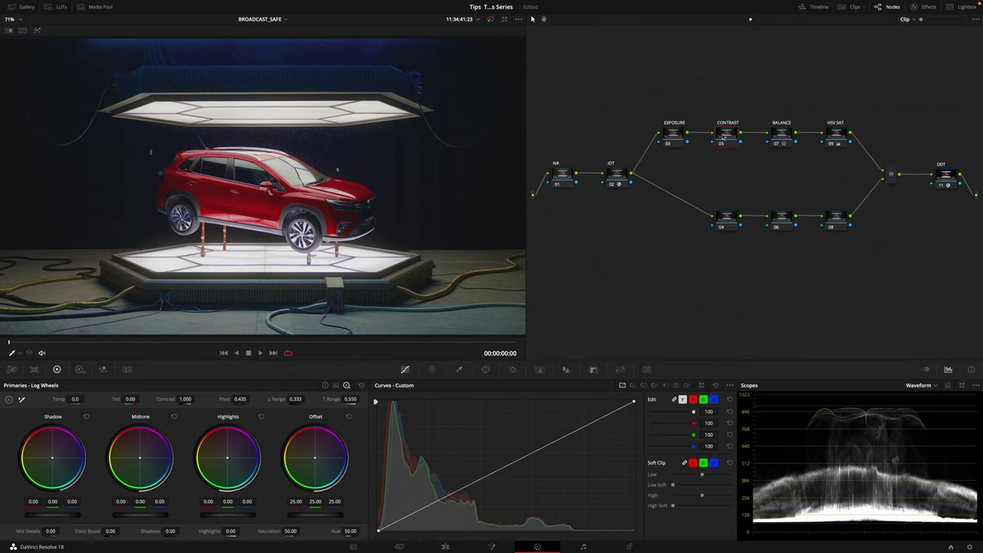
pyautogui.click(722, 134)
pyautogui.click(750, 19)
# Compare with all grading bypassed, then rearrange node 03 and the fix nodes
pyautogui.moveTo(619, 103); pyautogui.dragTo(693, 201)
pyautogui.click(681, 193)
pyautogui.hotkey('shift', 'd')
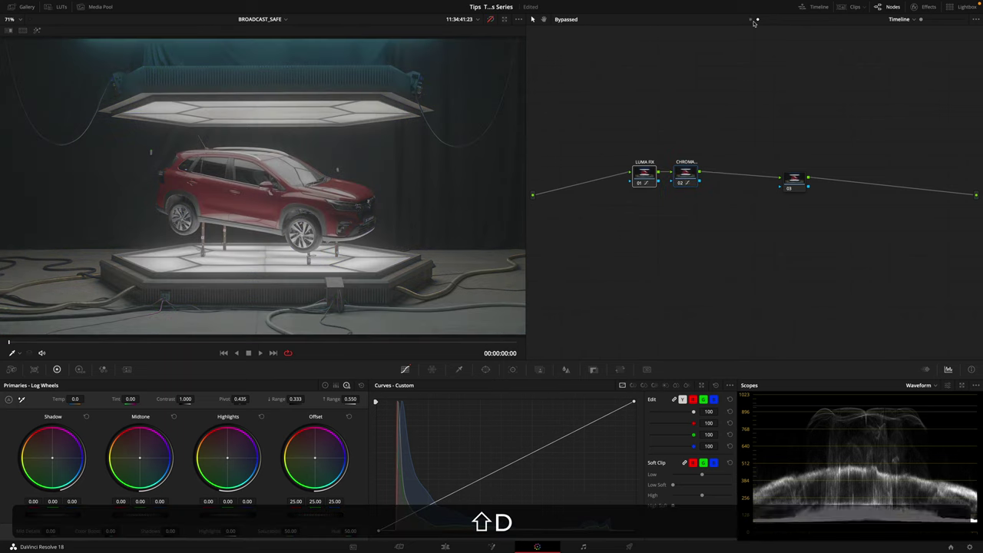
pyautogui.hotkey('shift', 'd')
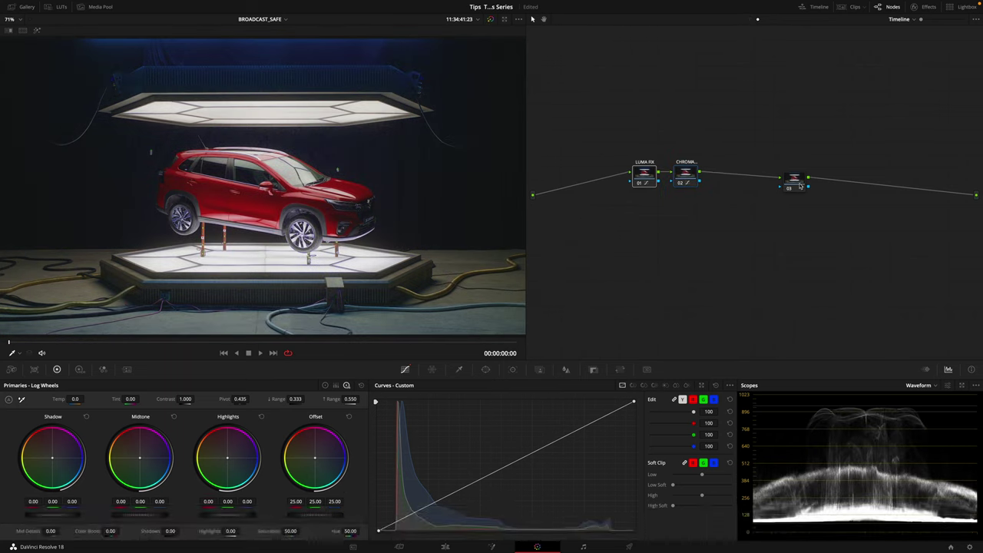
pyautogui.moveTo(796, 183); pyautogui.dragTo(813, 181)
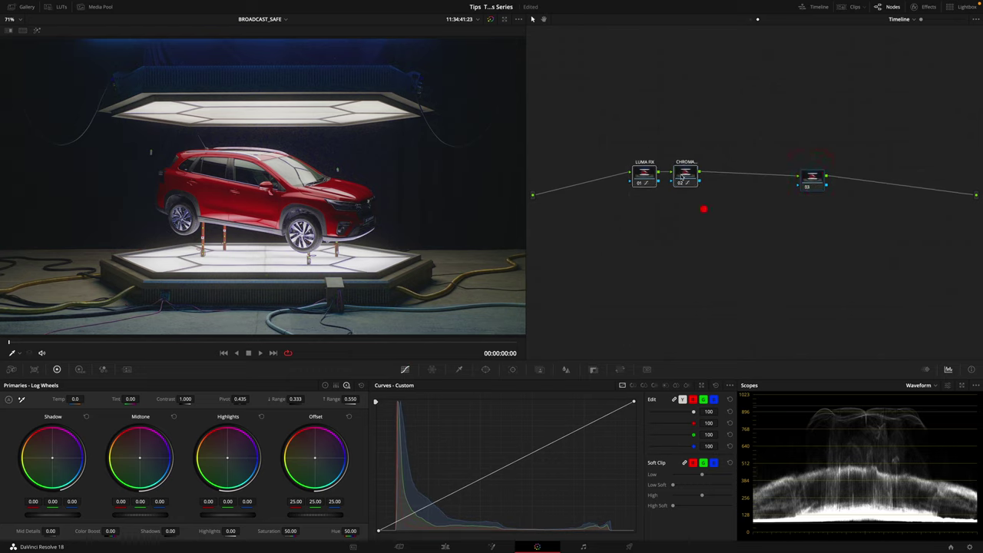
pyautogui.moveTo(679, 175); pyautogui.dragTo(686, 173)
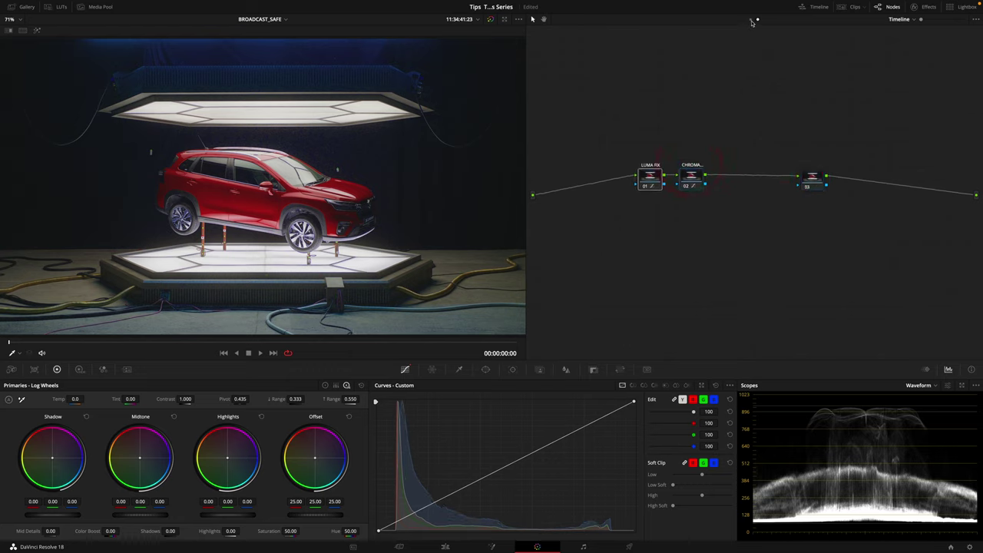
# Raise the clip's contrast to 1.384 in Color Wheels and check the enlarged waveform
pyautogui.click(753, 20)
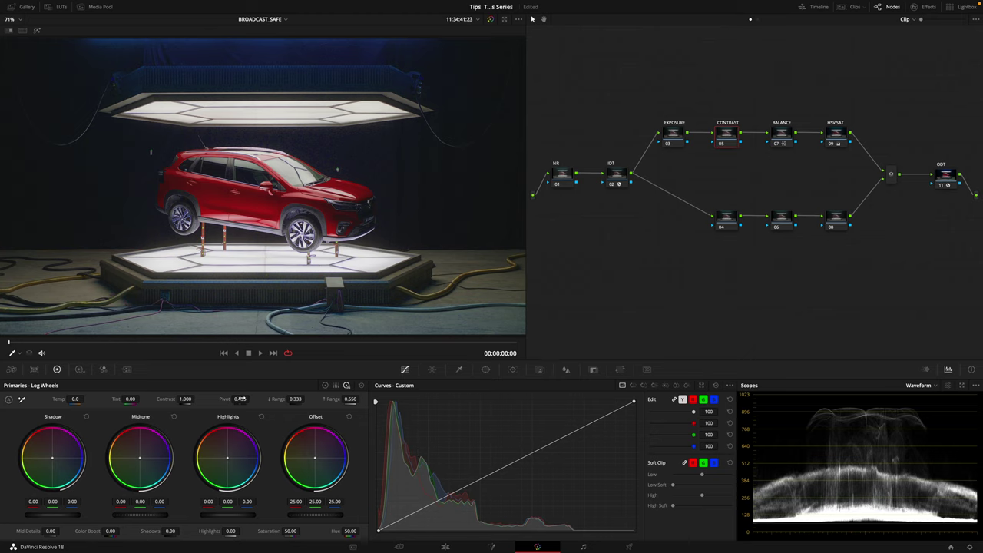
pyautogui.click(198, 400)
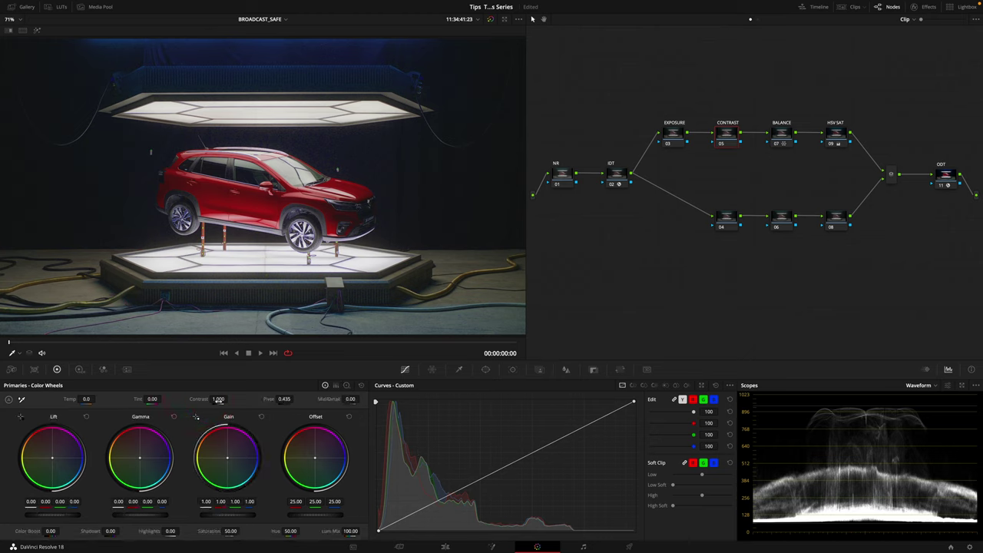
pyautogui.moveTo(219, 399); pyautogui.dragTo(229, 399)
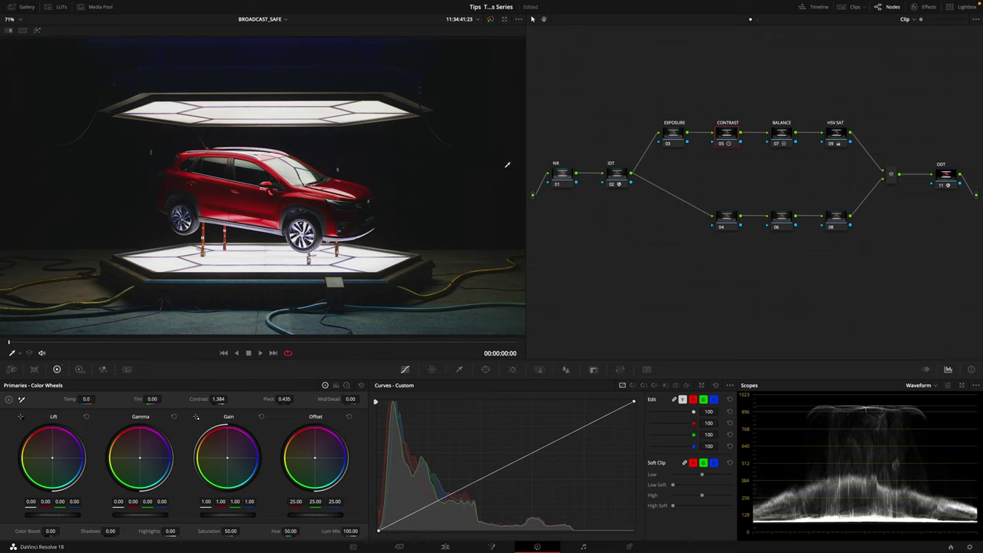
pyautogui.click(968, 522)
pyautogui.click(962, 385)
# Reset the CONTRAST node's grade and raise its contrast gently to 1.124
pyautogui.click(758, 20)
pyautogui.moveTo(600, 139); pyautogui.dragTo(697, 195)
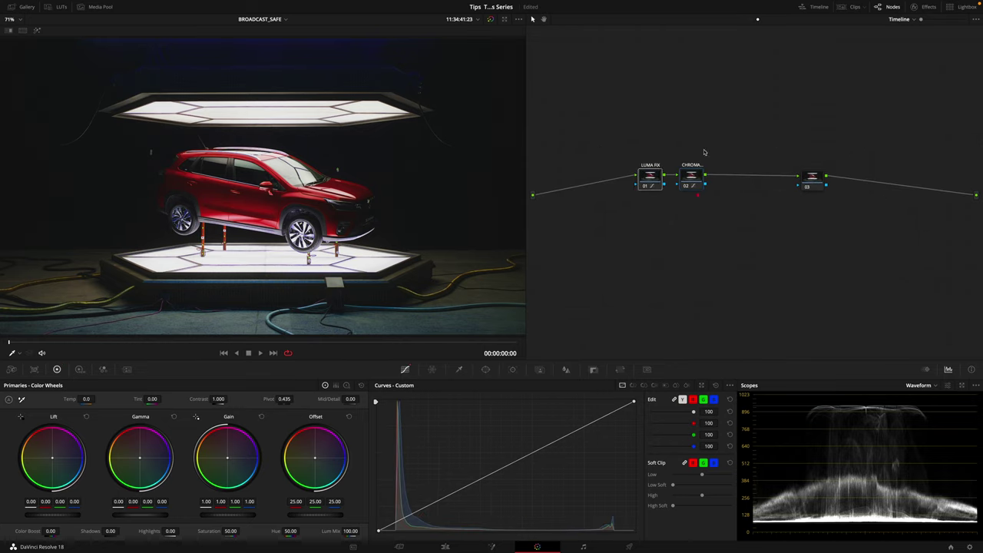
pyautogui.click(750, 20)
pyautogui.click(726, 136)
pyautogui.rightClick(728, 138)
pyautogui.click(738, 146)
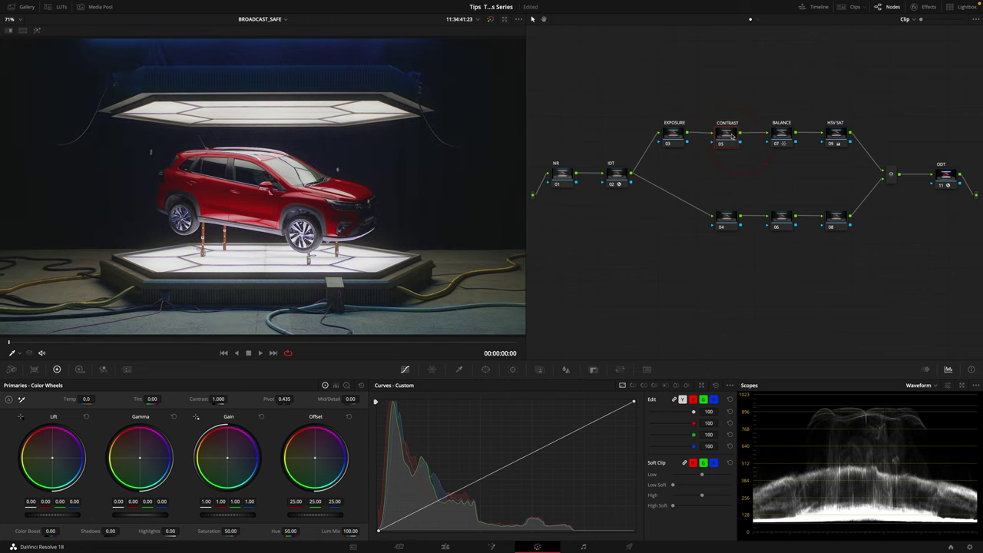
pyautogui.moveTo(731, 136); pyautogui.dragTo(732, 134)
pyautogui.click(730, 133)
pyautogui.moveTo(218, 398); pyautogui.dragTo(229, 399)
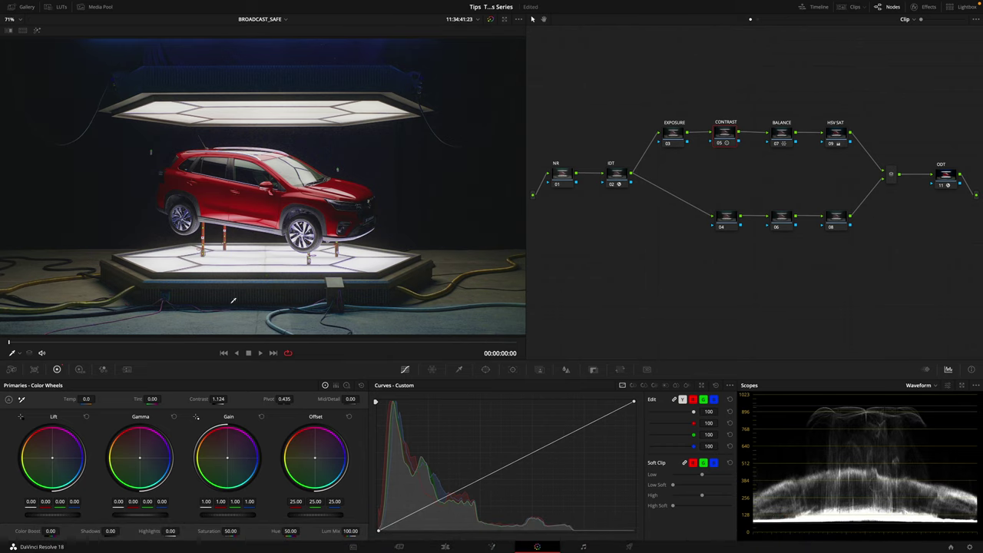
# Move timeline node 03 beside the CHROMA node and label it for gamut
pyautogui.click(652, 175)
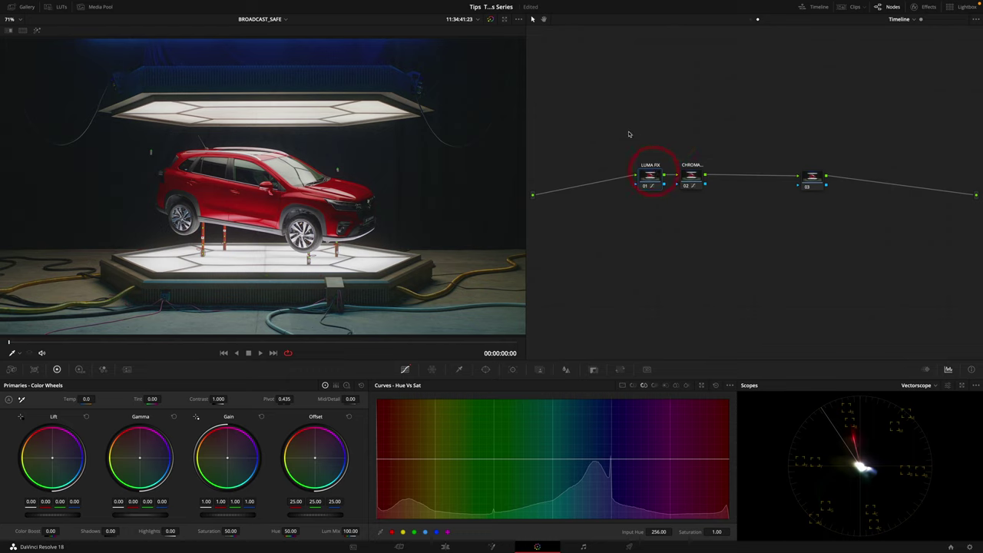
pyautogui.click(692, 177)
pyautogui.click(813, 182)
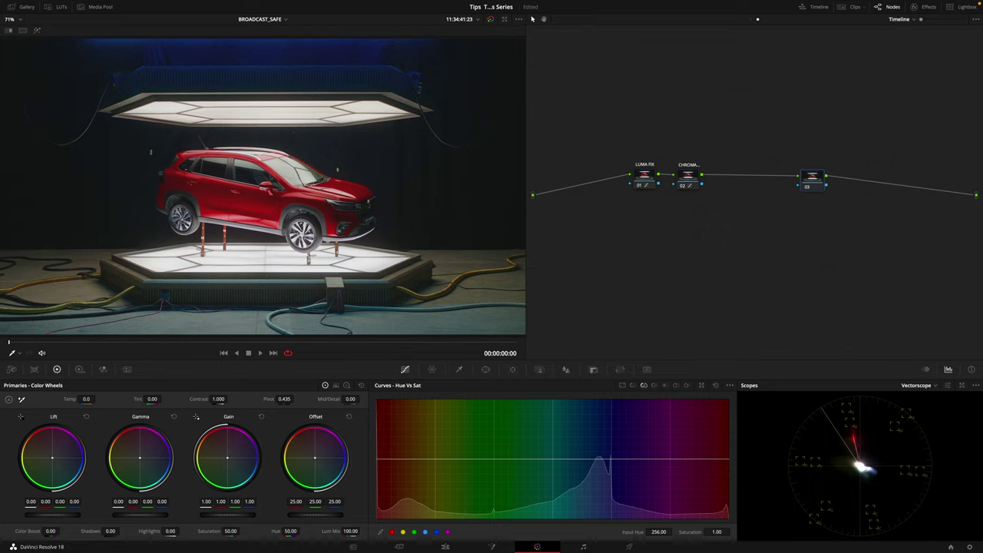
pyautogui.moveTo(811, 185); pyautogui.dragTo(772, 180)
pyautogui.hotkey('shift', 'e')
pyautogui.write('m')
pyautogui.press('Return')
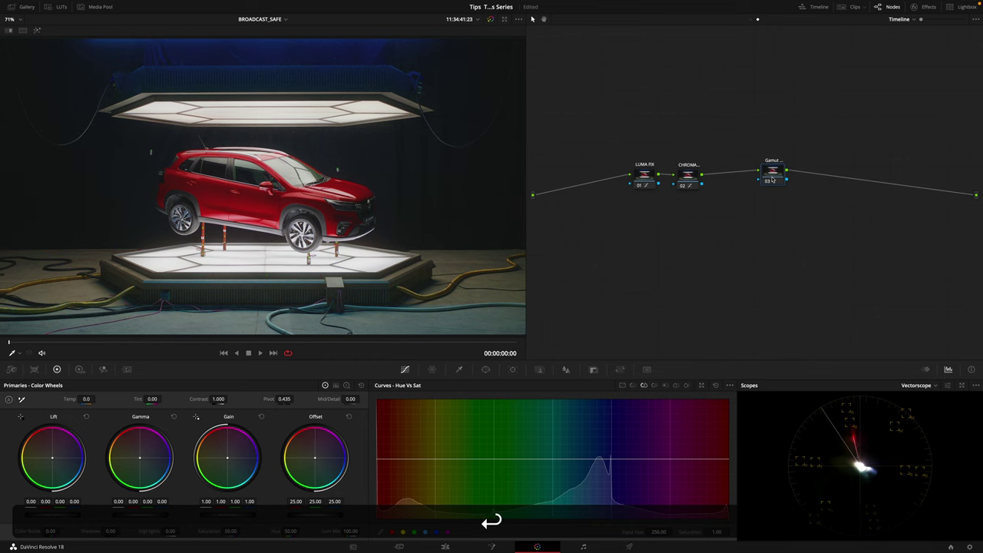
# Apply the Gamut Mapping effect to node 03 and browse its Gamma options
pyautogui.click(921, 10)
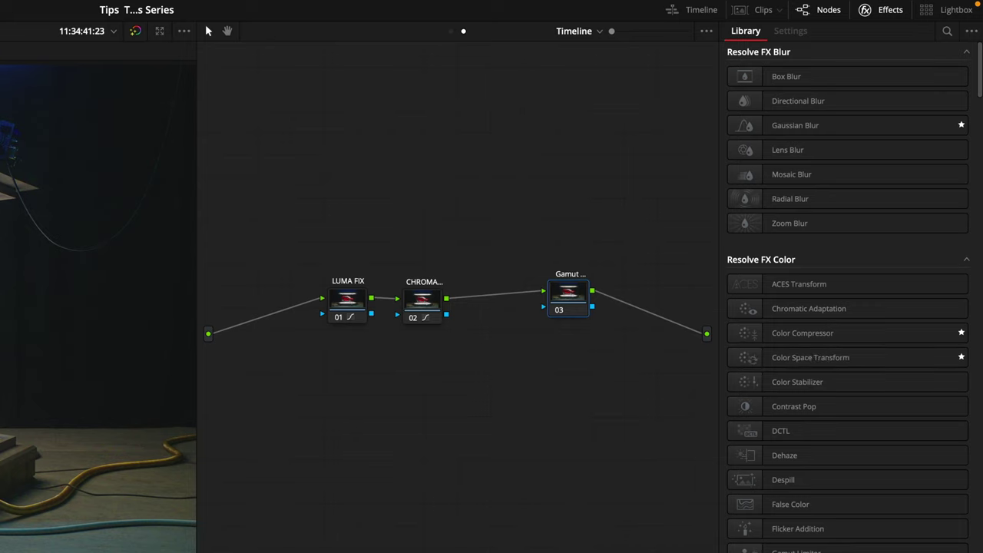
pyautogui.moveTo(799, 552); pyautogui.dragTo(584, 302)
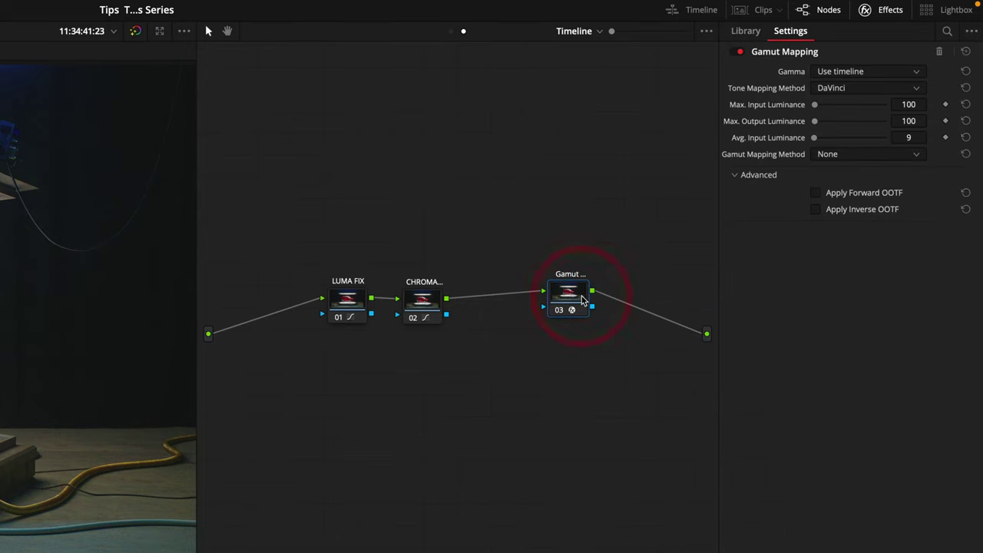
pyautogui.click(852, 71)
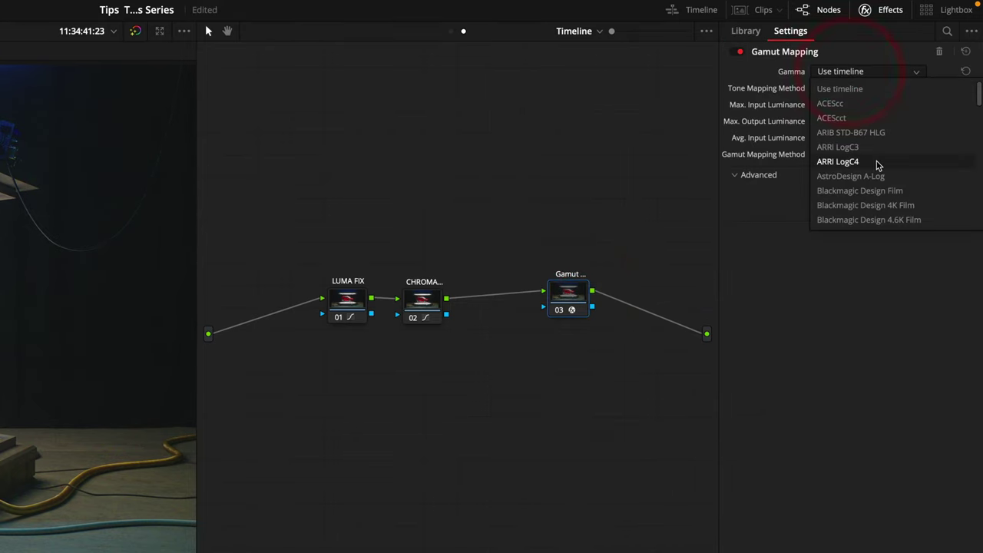
pyautogui.scroll(-3, 878, 163)
pyautogui.scroll(-5, 878, 165)
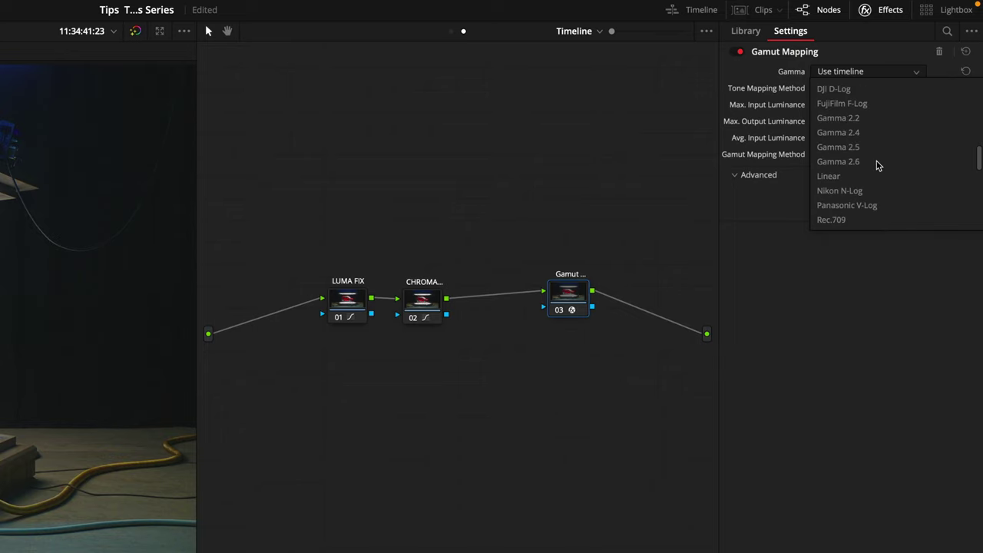
pyautogui.scroll(1, 853, 153)
pyautogui.scroll(-3, 858, 196)
# Set Gamut Mapping gamma to Rec.709, then toggle node 03 off and on to compare
pyautogui.click(858, 192)
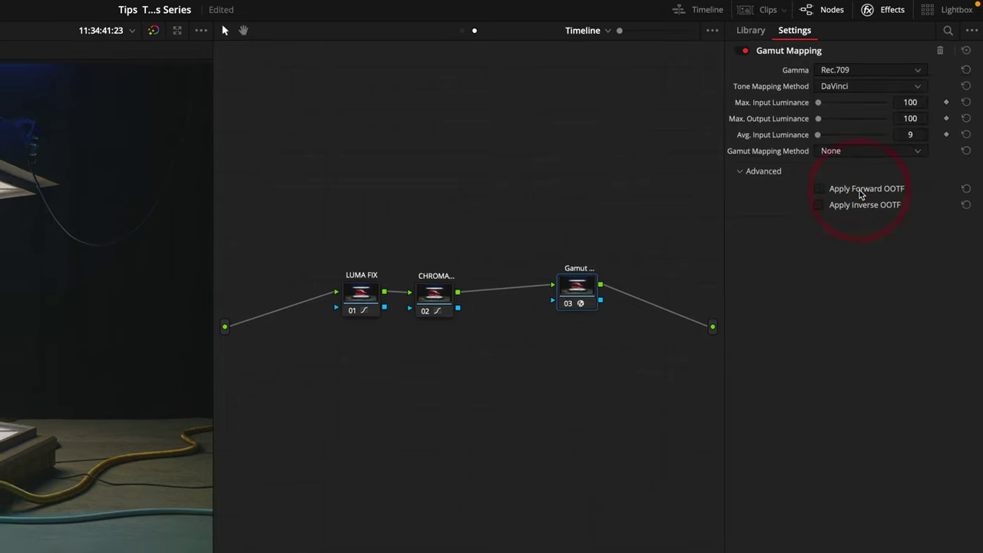
pyautogui.press('super+d')
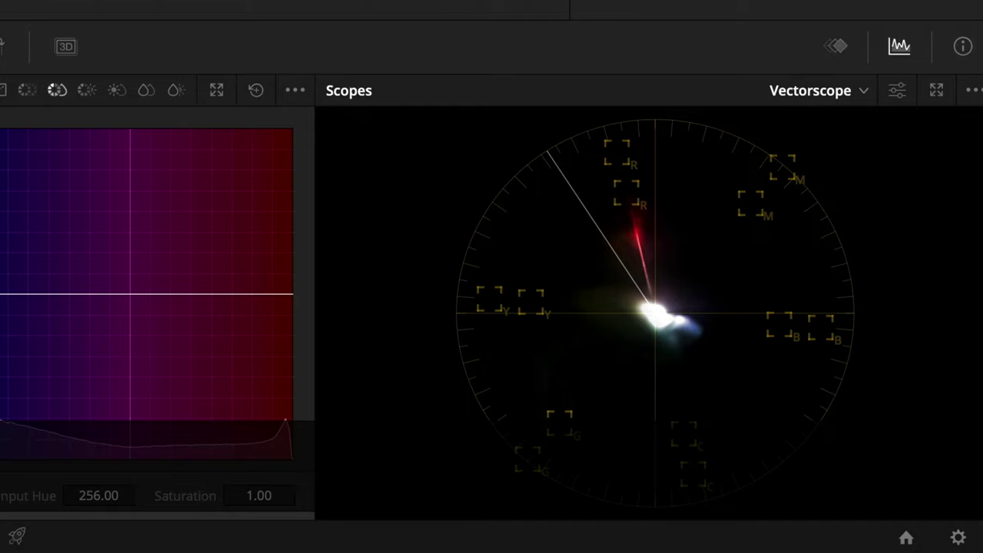
pyautogui.press('super+d')
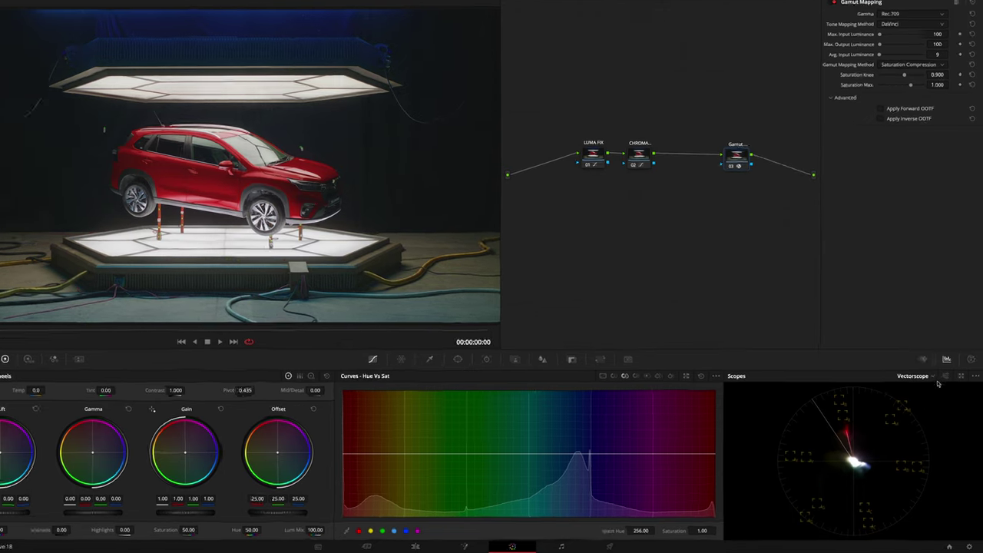
# Show the CIE Chromaticity scope full screen and bypass Gamut Mapping node 03
pyautogui.click(933, 384)
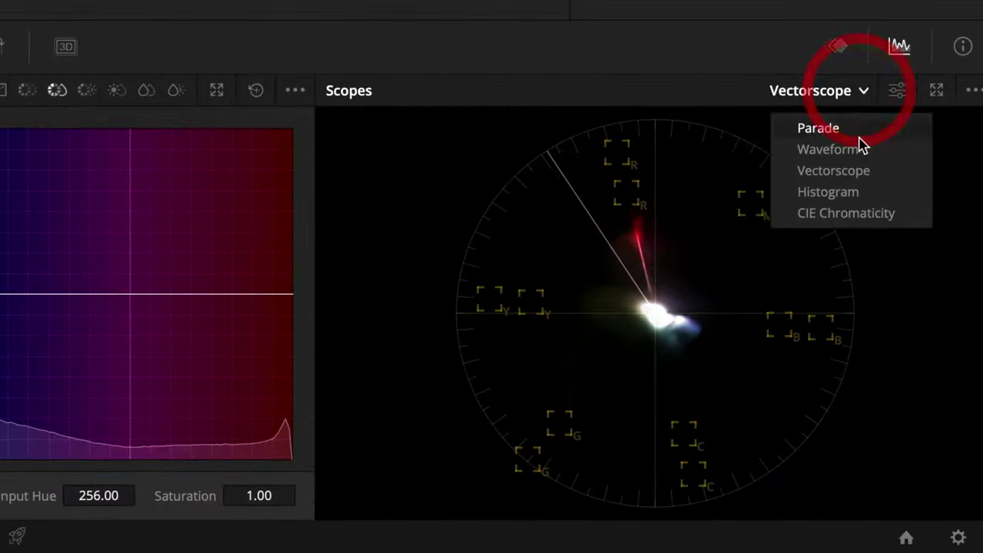
pyautogui.click(853, 220)
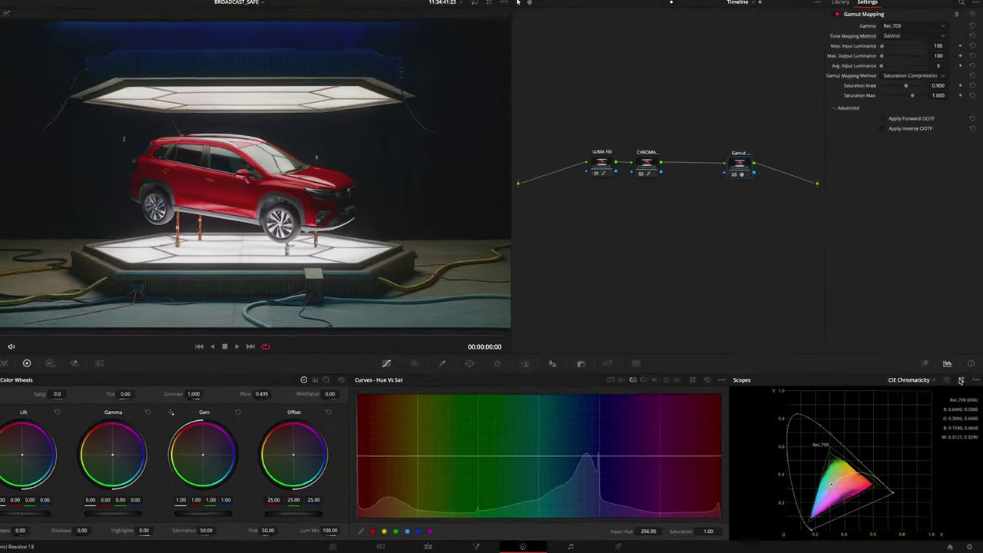
pyautogui.click(936, 90)
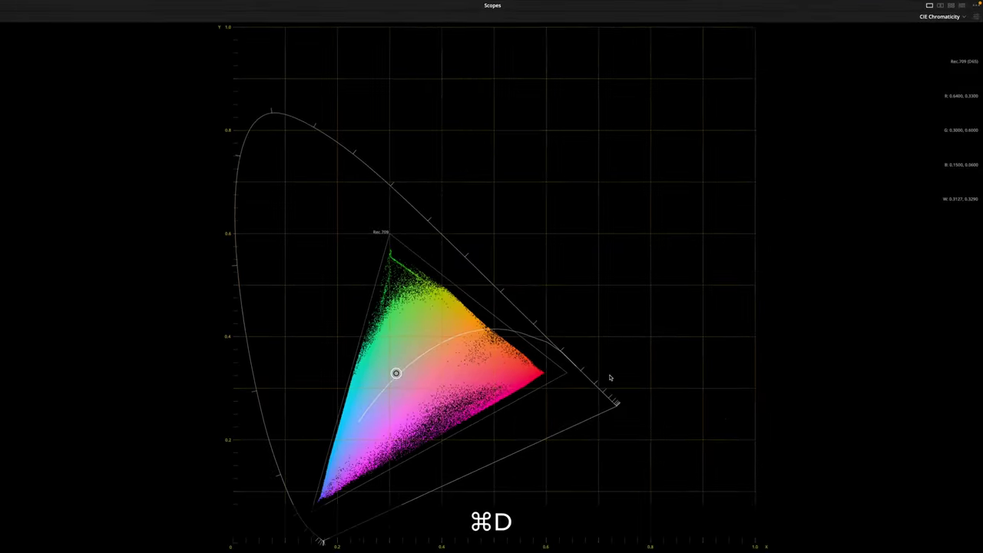
pyautogui.click(734, 174)
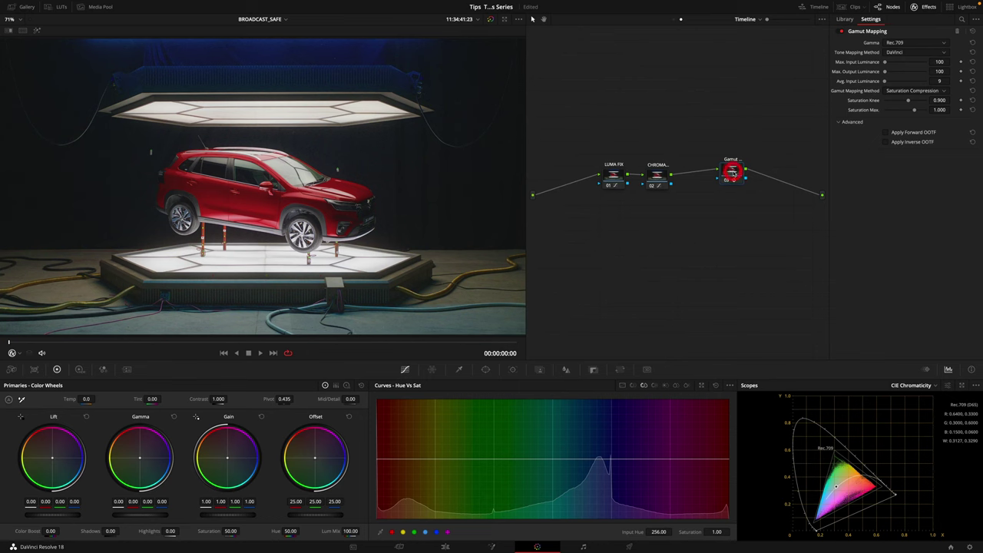
pyautogui.press('super+d')
pyautogui.press('super+d')
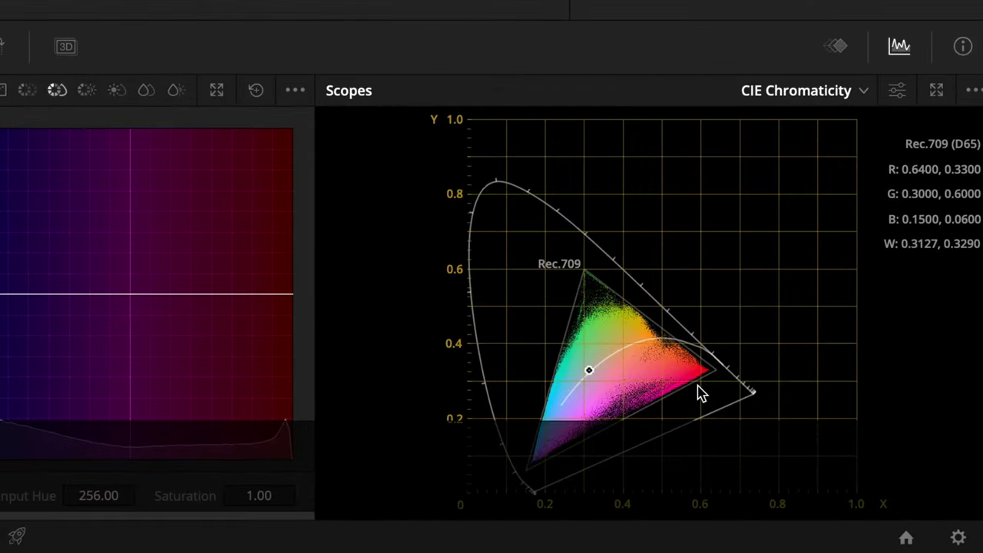
pyautogui.press('super+d')
pyautogui.press('super+d')
pyautogui.press('super+d')
pyautogui.press('super+d')
pyautogui.press('super+d')
pyautogui.press('super+d')
pyautogui.press('super+d')
pyautogui.press('super+d')
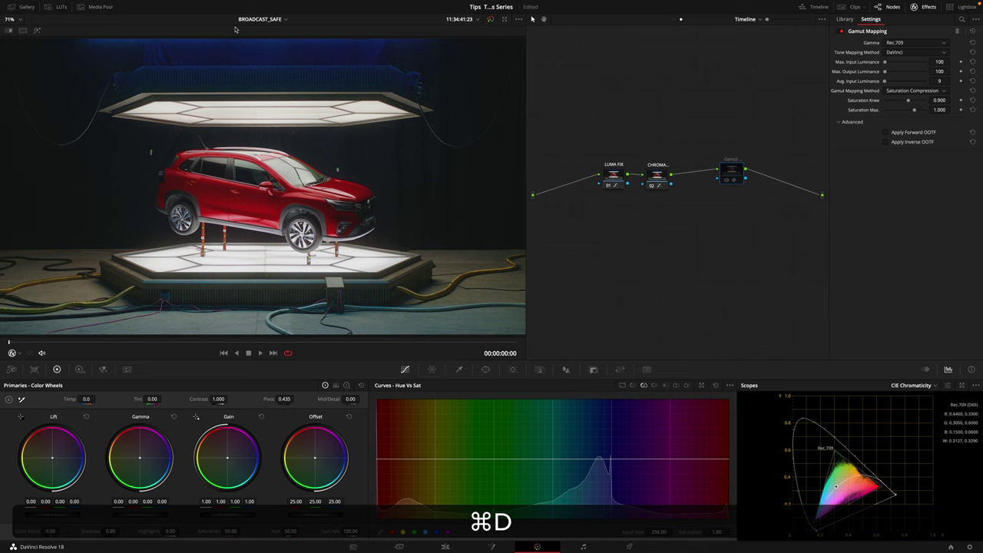
# Toggle the Gamut Mapping node twice, comparing the CIE plot against the Rec.709 triangle
pyautogui.press('super+d')
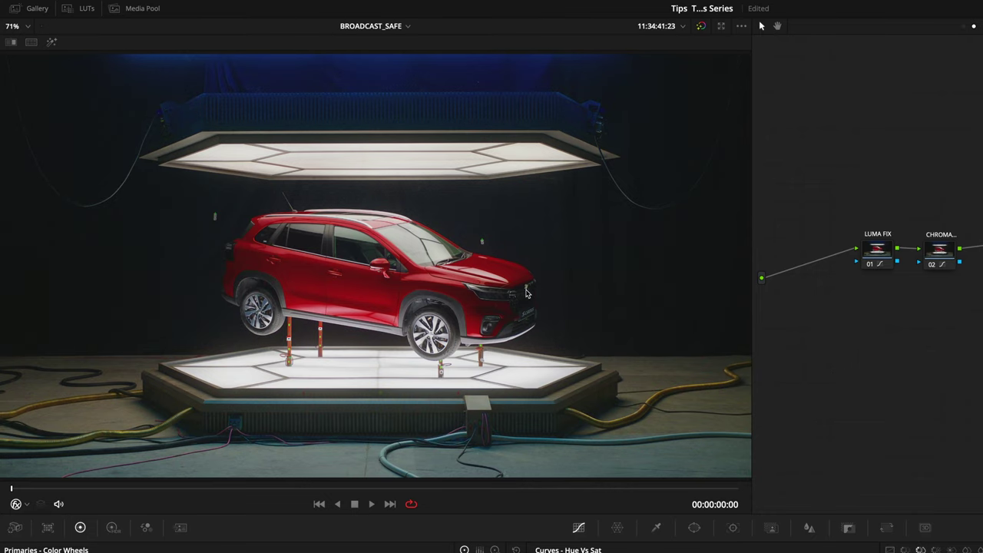
pyautogui.press('super+d')
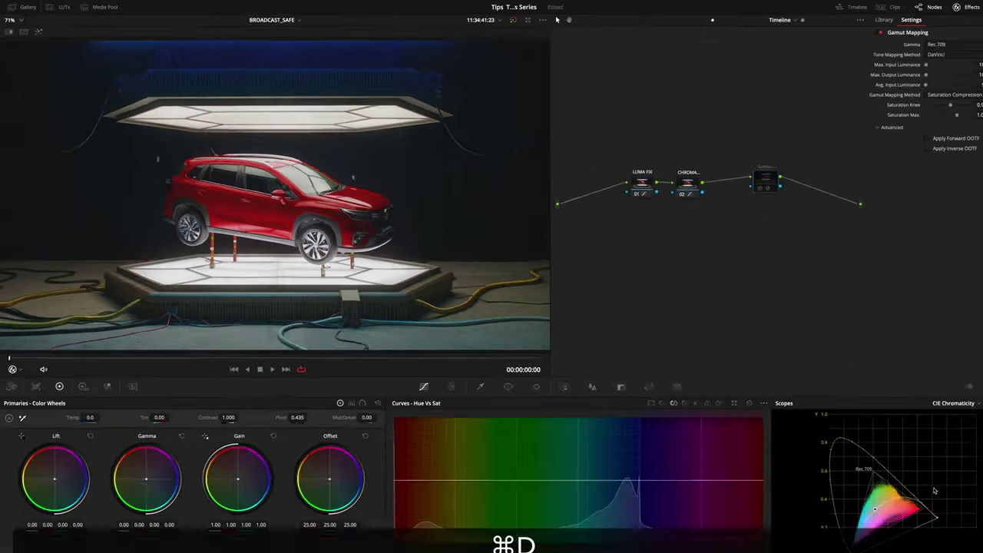